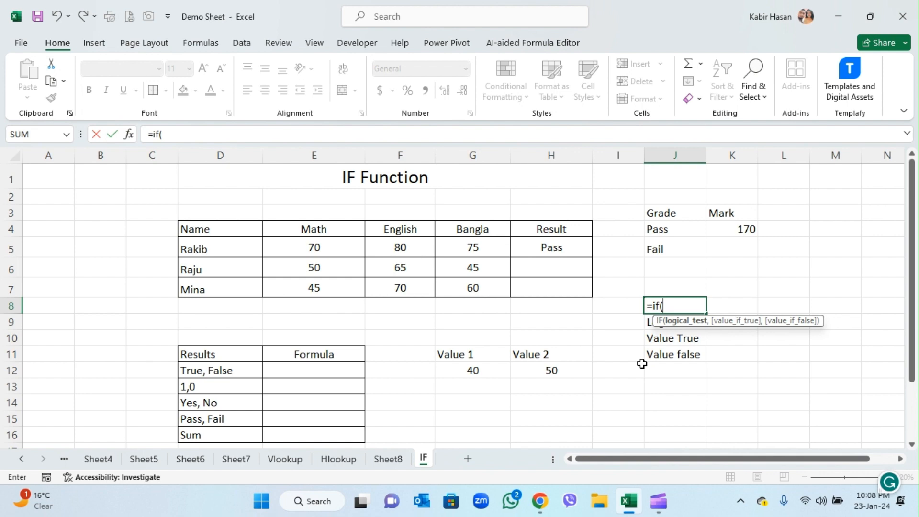
# - Clear the unfinished IF formula from cell J8 above the Logical Part label
pyautogui.press('BackSpace')
pyautogui.press('BackSpace')
pyautogui.press('BackSpace')
pyautogui.press('BackSpace')
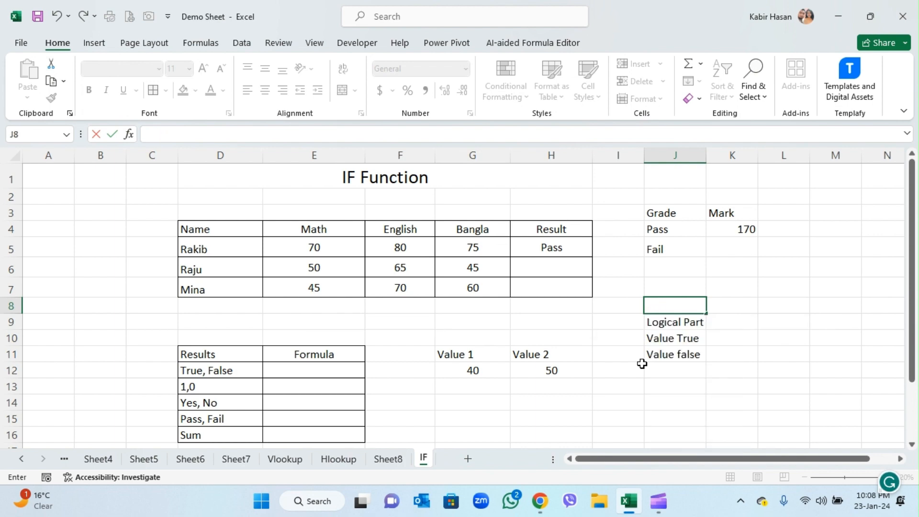
pyautogui.click(683, 321)
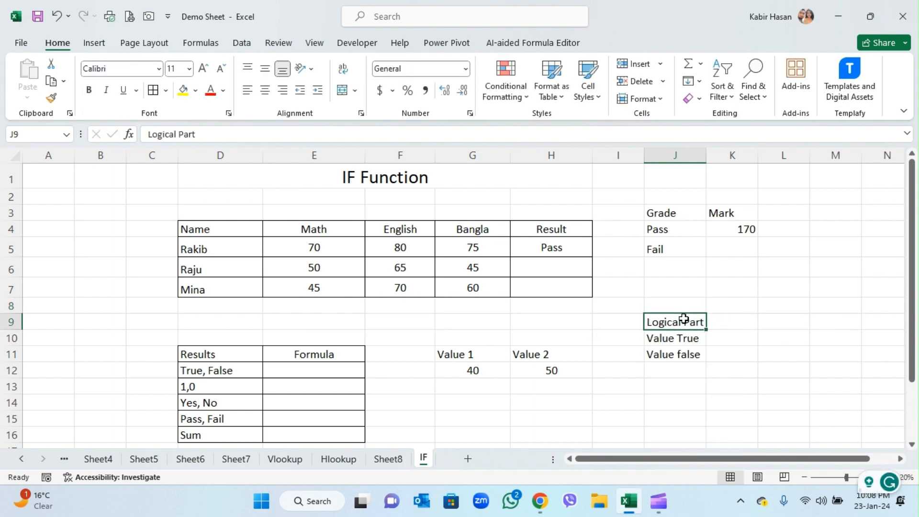
pyautogui.click(672, 341)
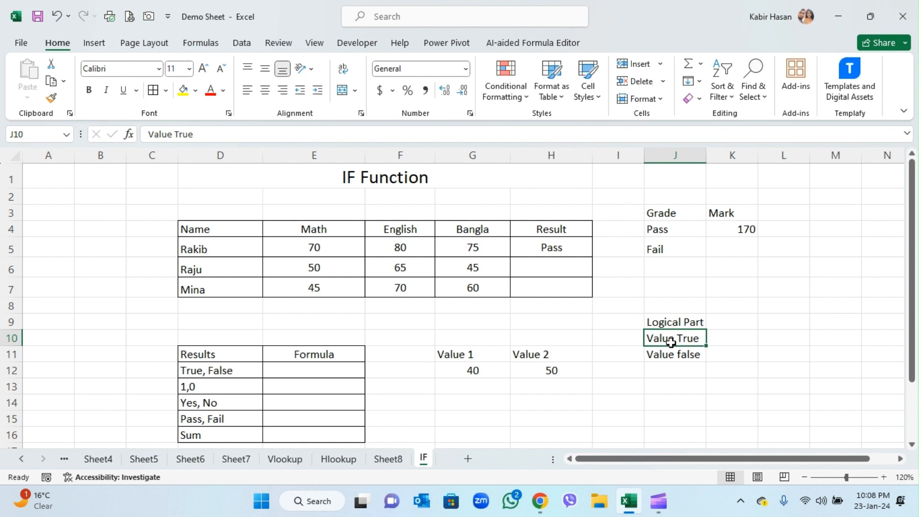
# - Enter the comparison formula =G12>H12 in cell E12 of the True, False row
pyautogui.click(338, 378)
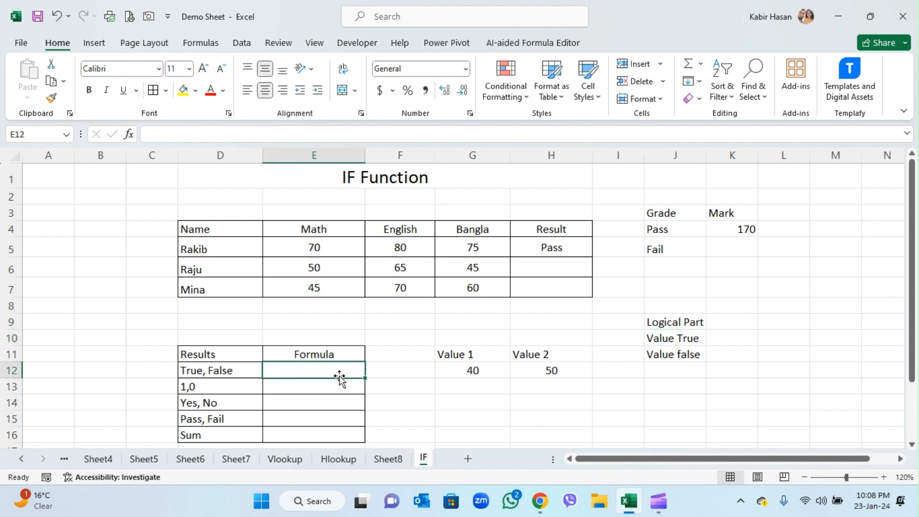
pyautogui.write('=')
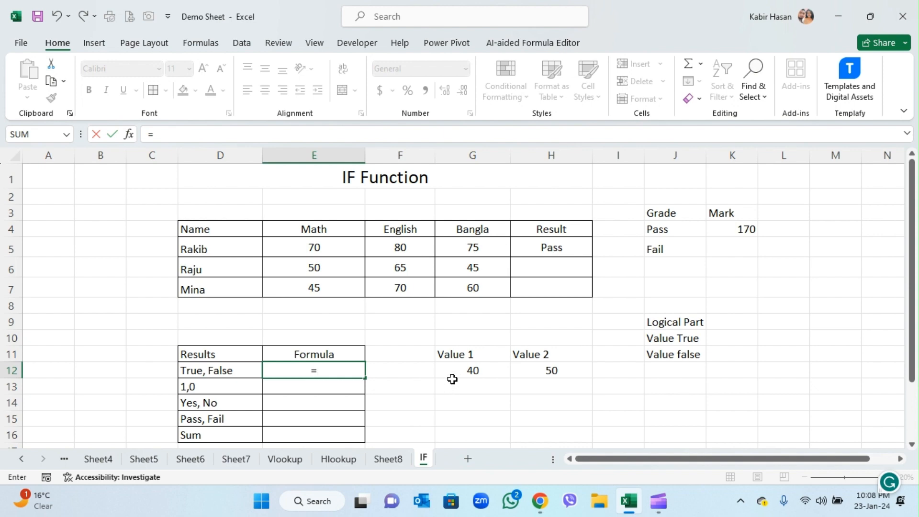
pyautogui.click(477, 371)
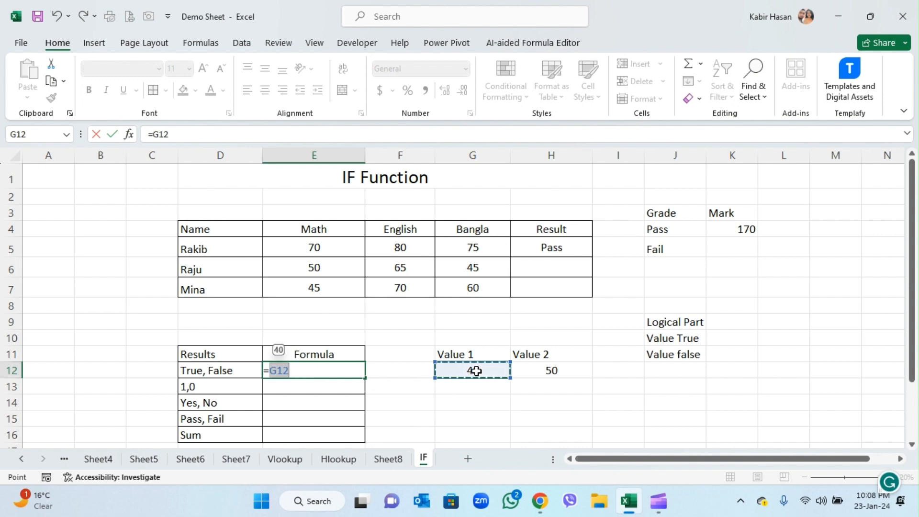
pyautogui.write('>')
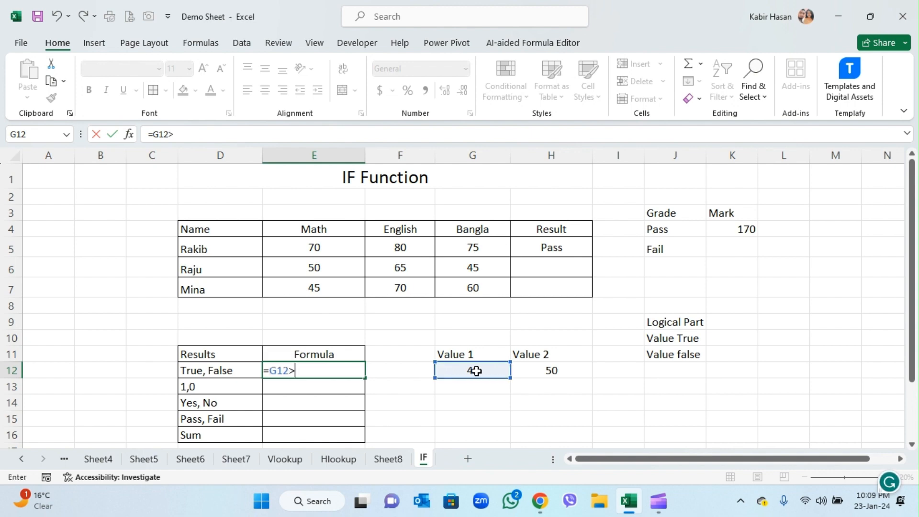
pyautogui.click(566, 372)
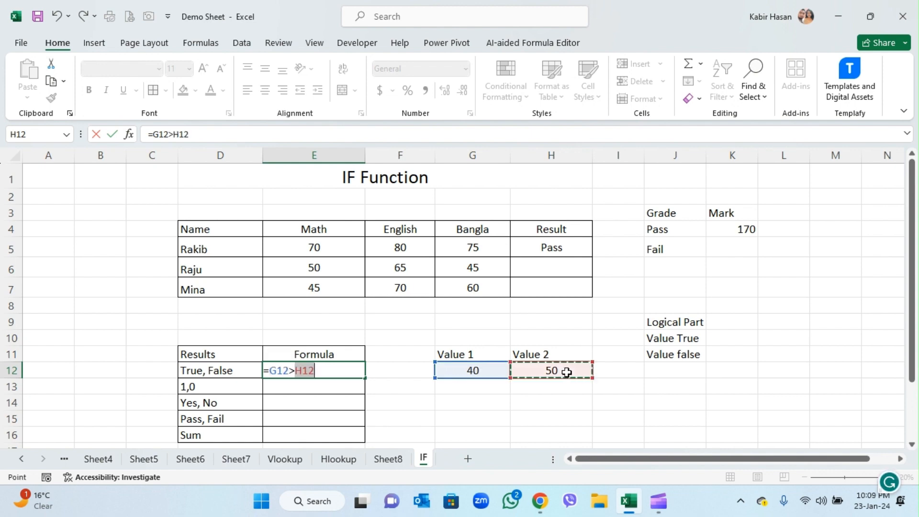
pyautogui.press('Return')
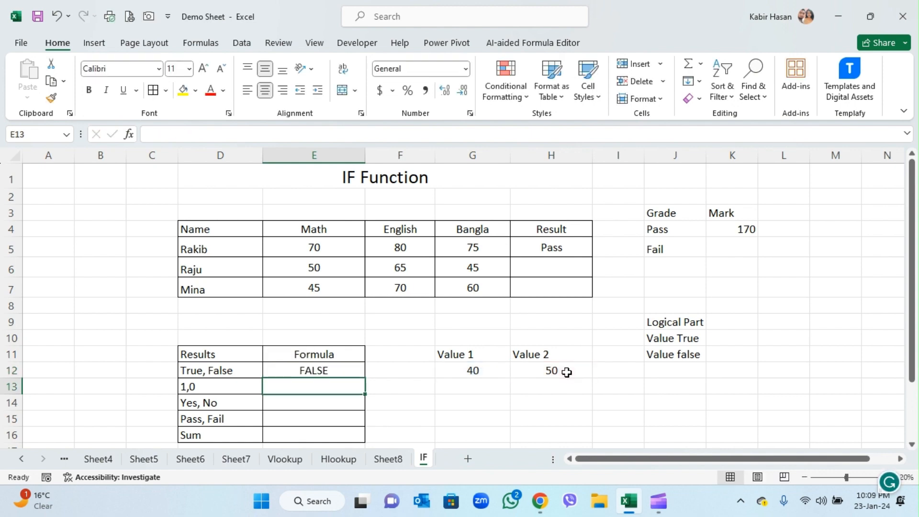
# - Change Value 1 in cell G12 to 60 to test the comparison formula
pyautogui.click(471, 377)
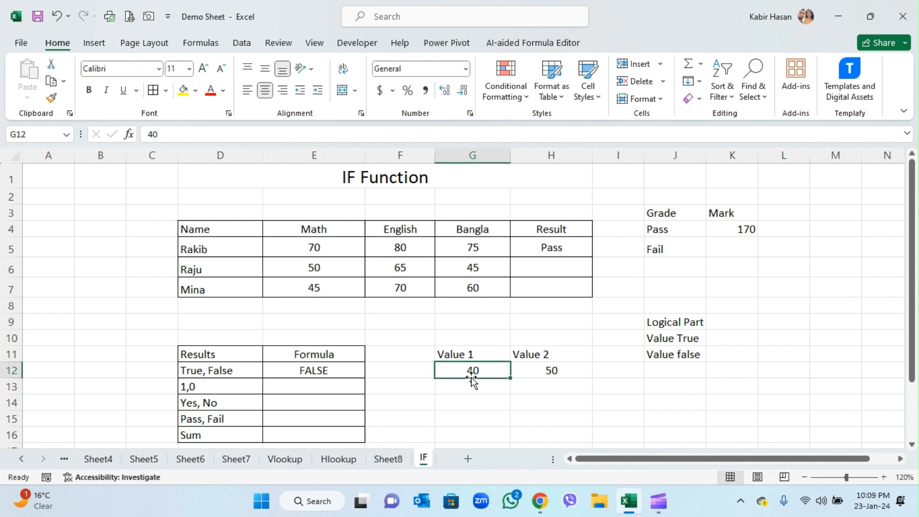
pyautogui.click(323, 369)
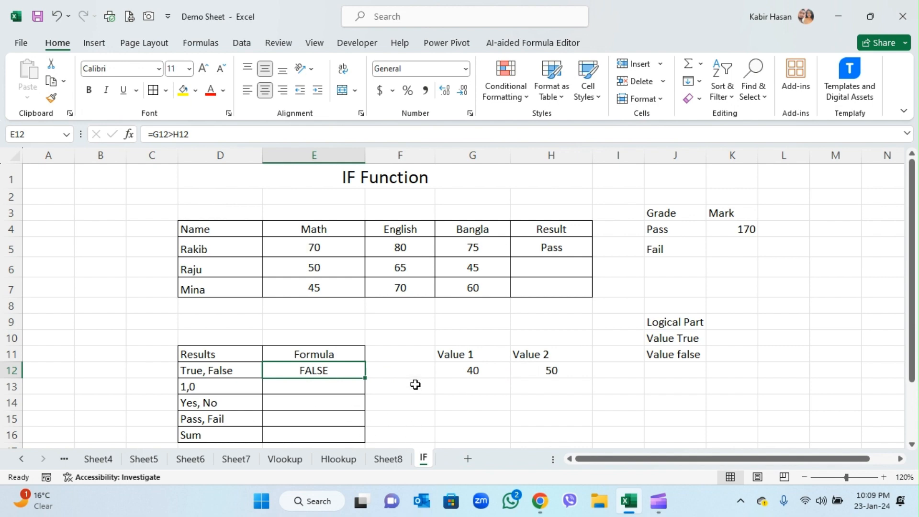
pyautogui.click(503, 371)
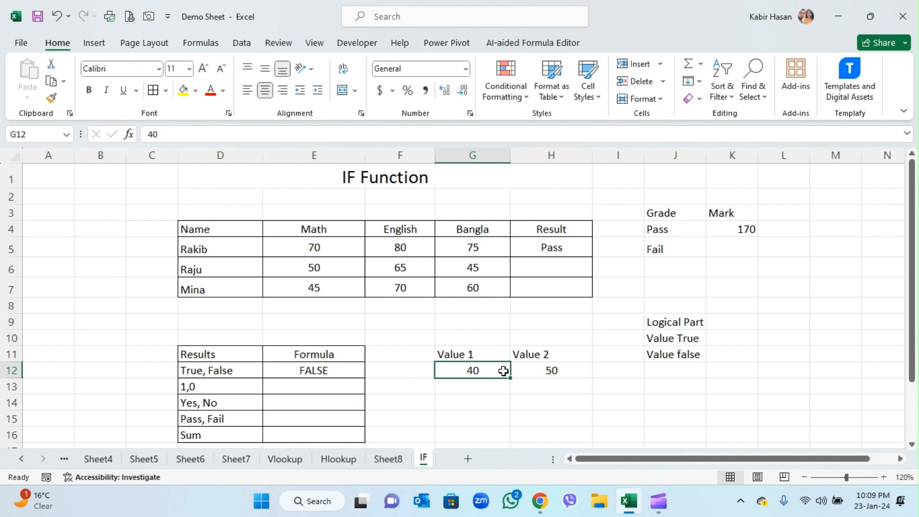
pyautogui.write('60')
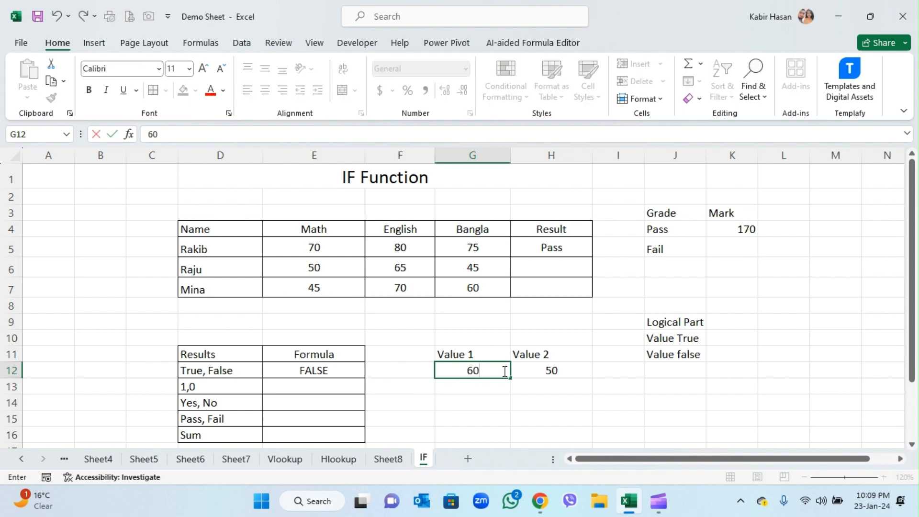
pyautogui.press('Return')
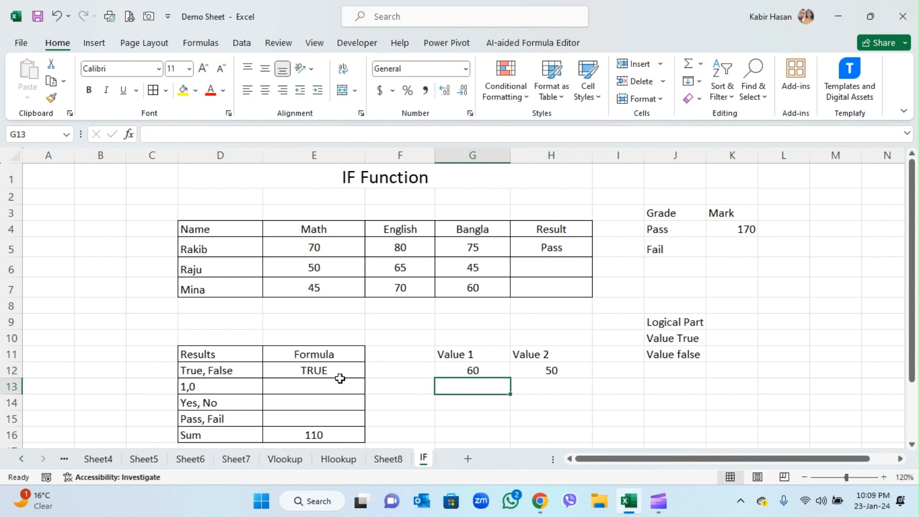
# - Delete the existing formula in cell E16 of the Sum row
pyautogui.click(333, 437)
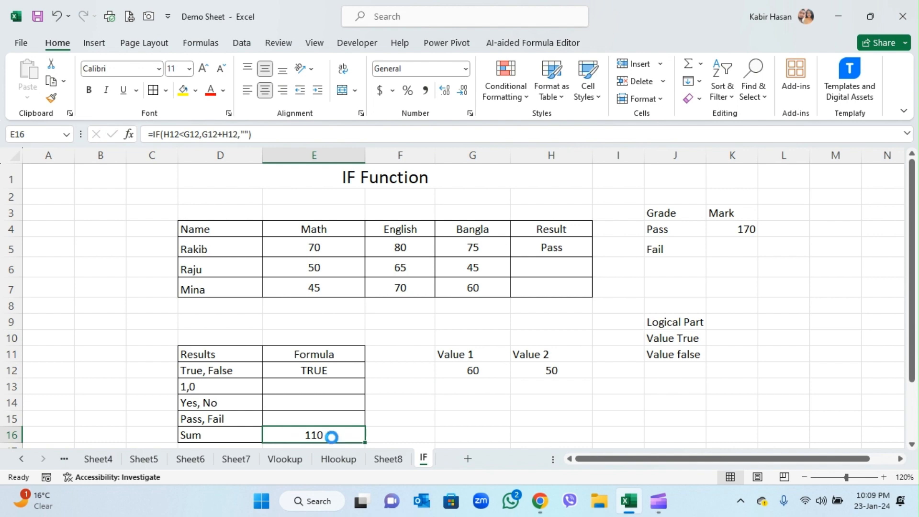
pyautogui.press('Delete')
pyautogui.click(469, 420)
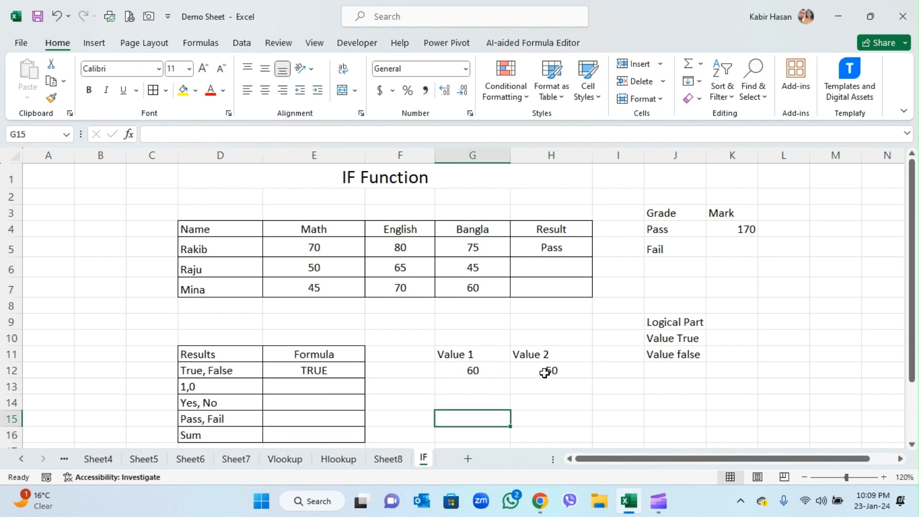
# - Enter the formula =IF(G12>H12,1,0) in cell E13 of the 1,0 row
pyautogui.click(327, 389)
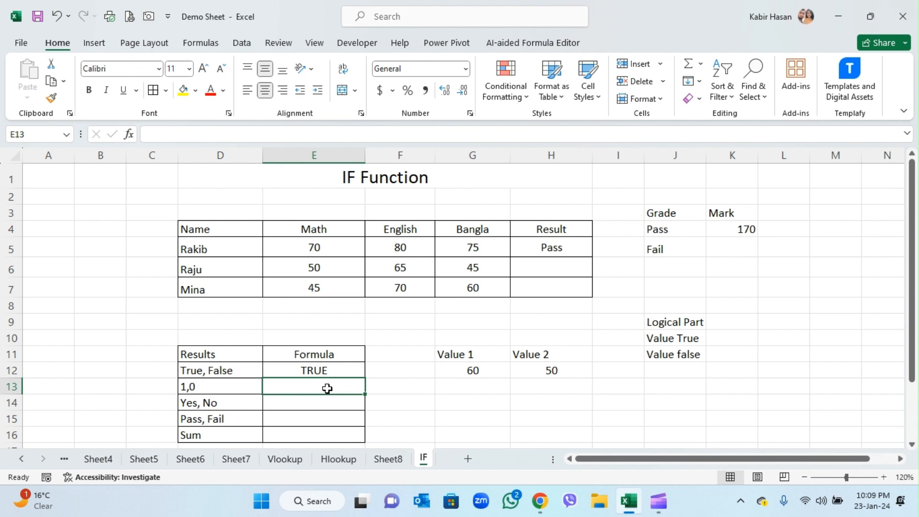
pyautogui.write('=')
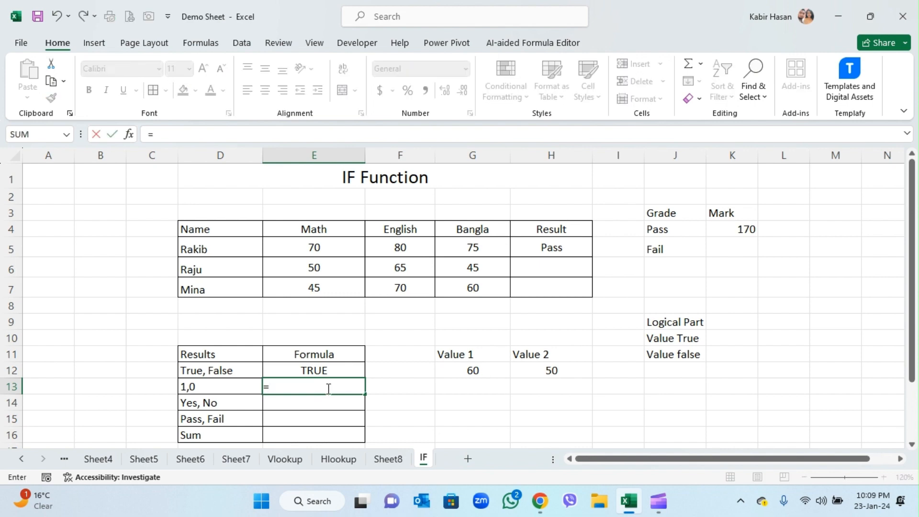
pyautogui.write('if(')
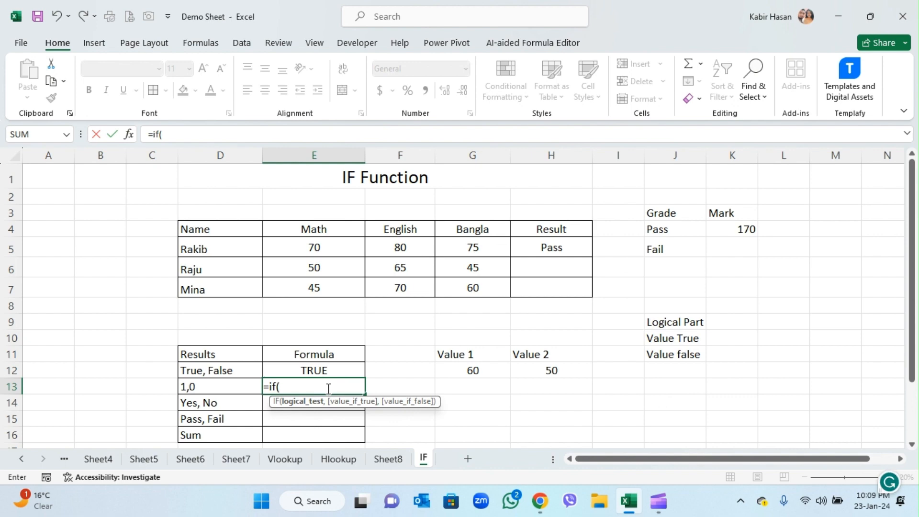
pyautogui.click(494, 372)
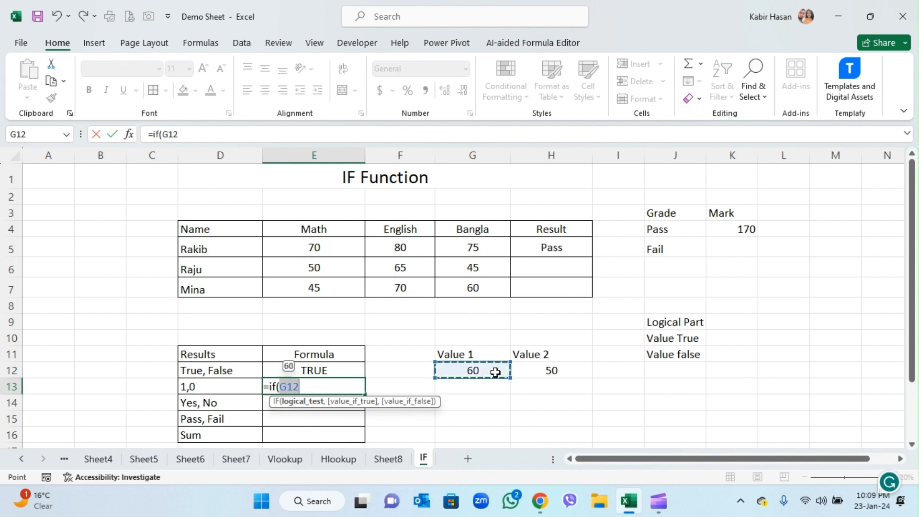
pyautogui.write('>')
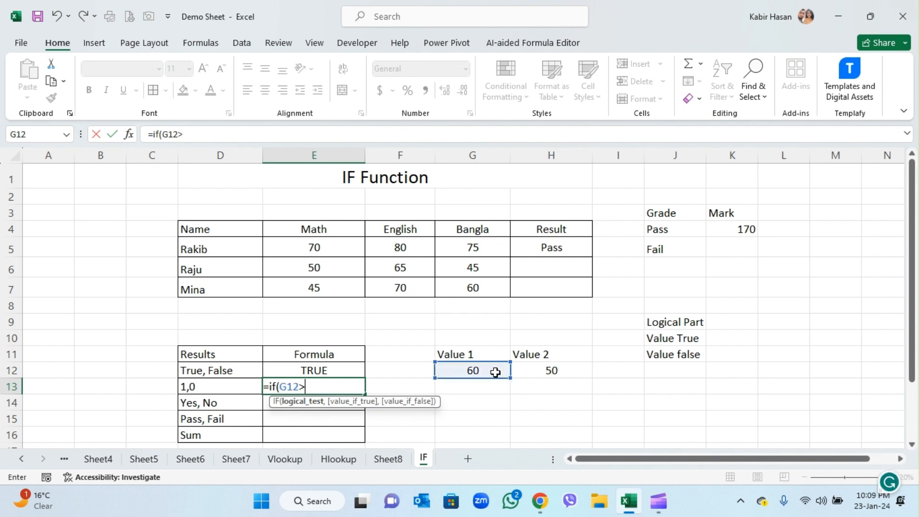
pyautogui.click(555, 371)
pyautogui.write(',')
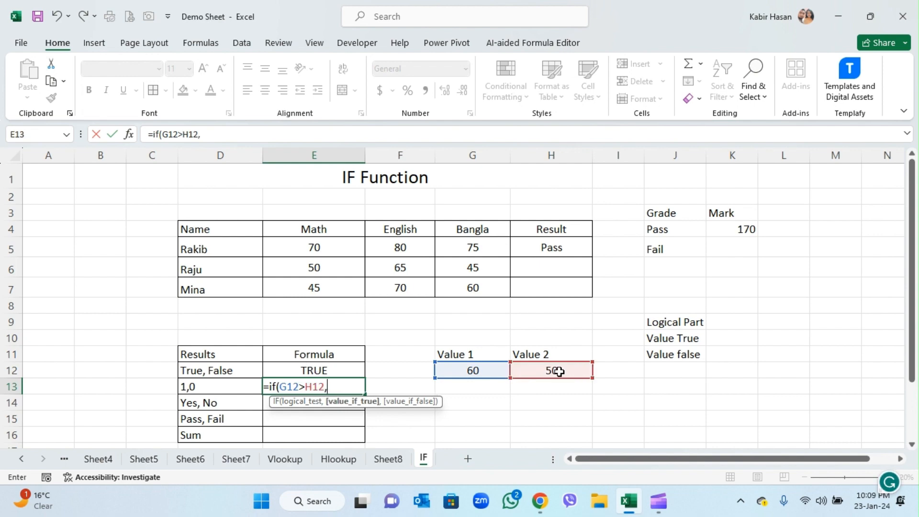
pyautogui.write('1,')
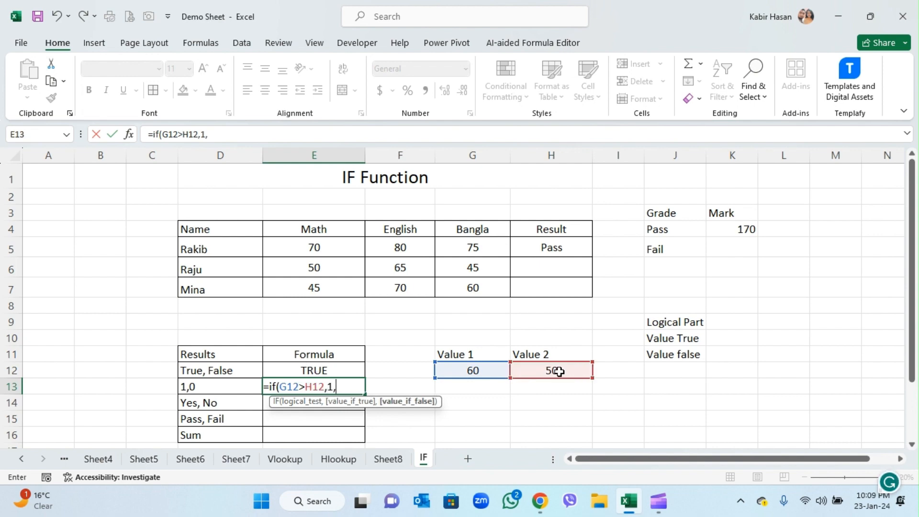
pyautogui.write('0)')
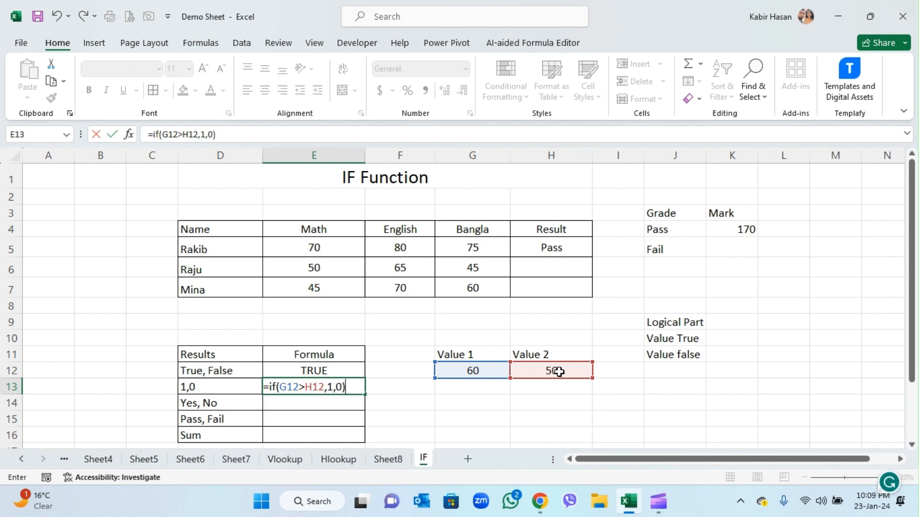
pyautogui.press('Return')
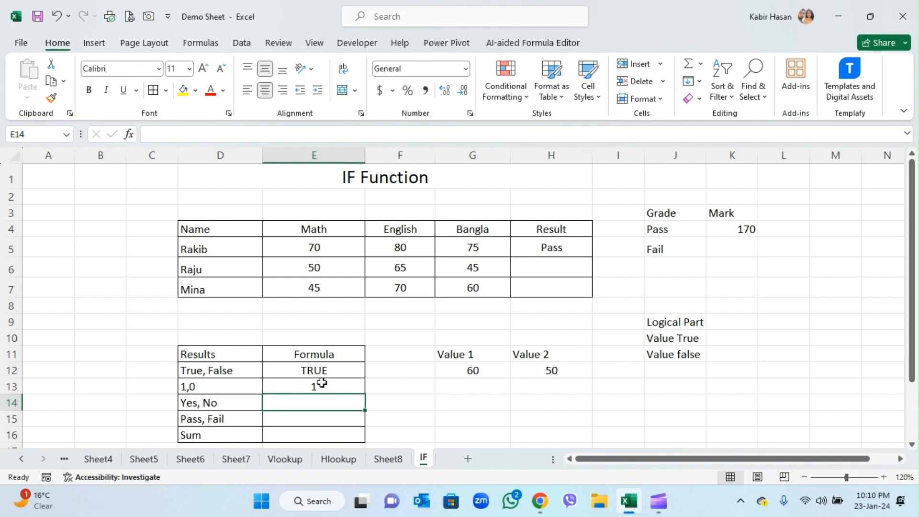
# - Change Value 1 in cell G12 to 45 to test the false outcome of the formulas
pyautogui.click(316, 383)
pyautogui.click(479, 374)
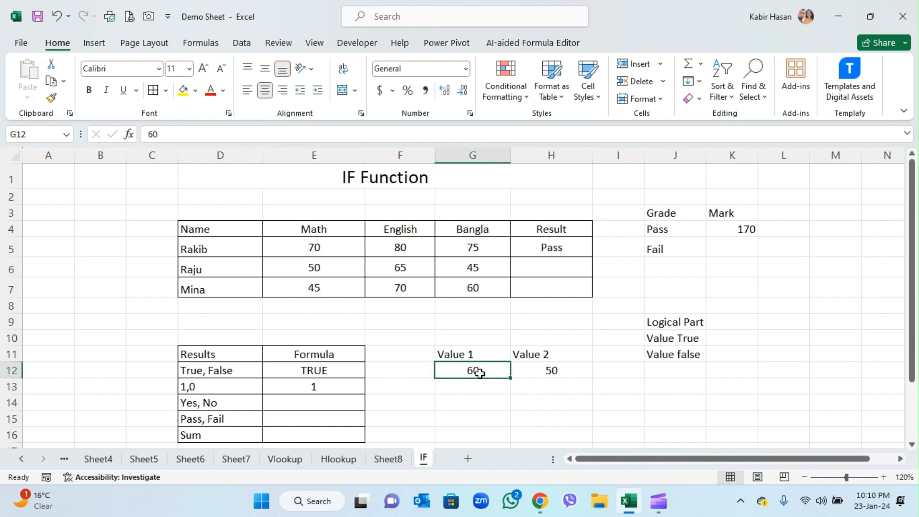
pyautogui.write('45')
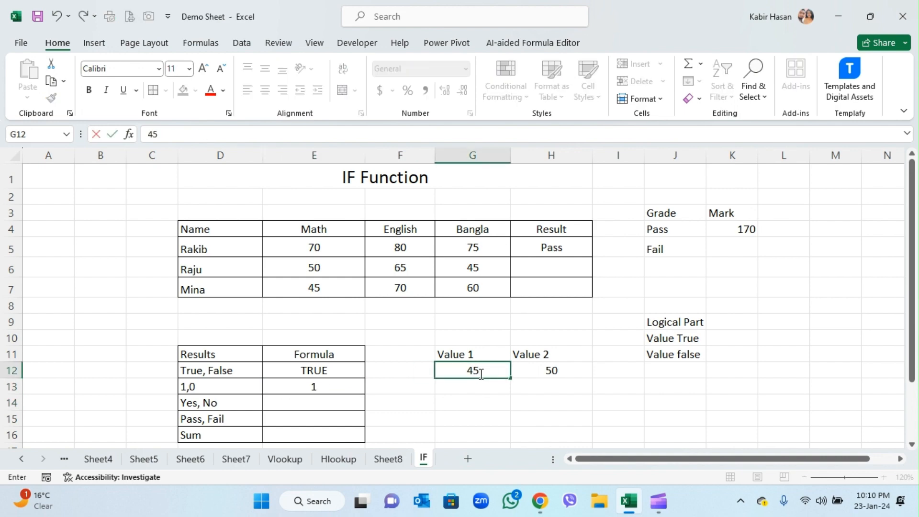
pyautogui.press('Return')
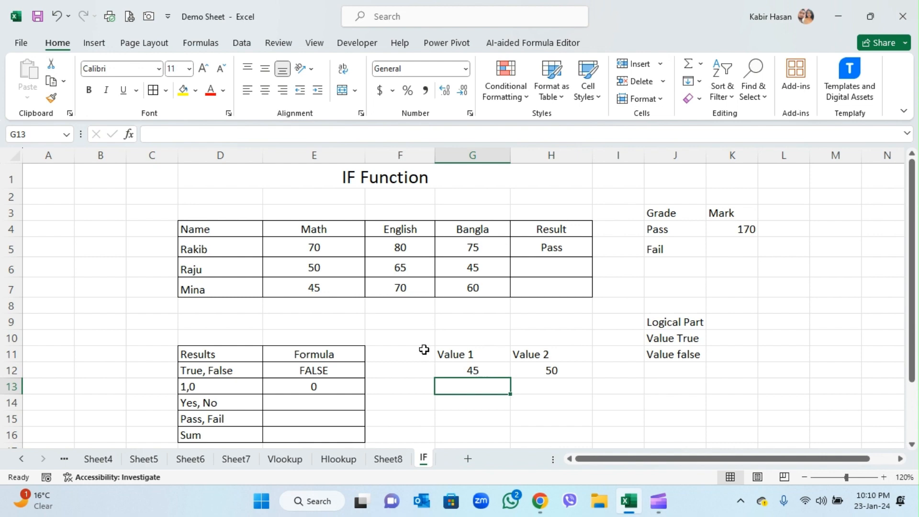
# - Check the formula in cell E13 and set Value 1 in cell G12 to 65
pyautogui.click(319, 383)
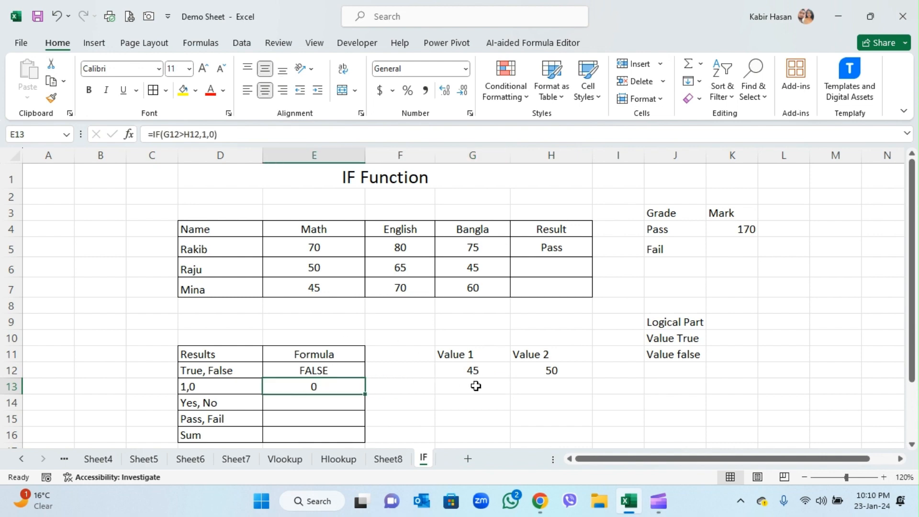
pyautogui.click(481, 366)
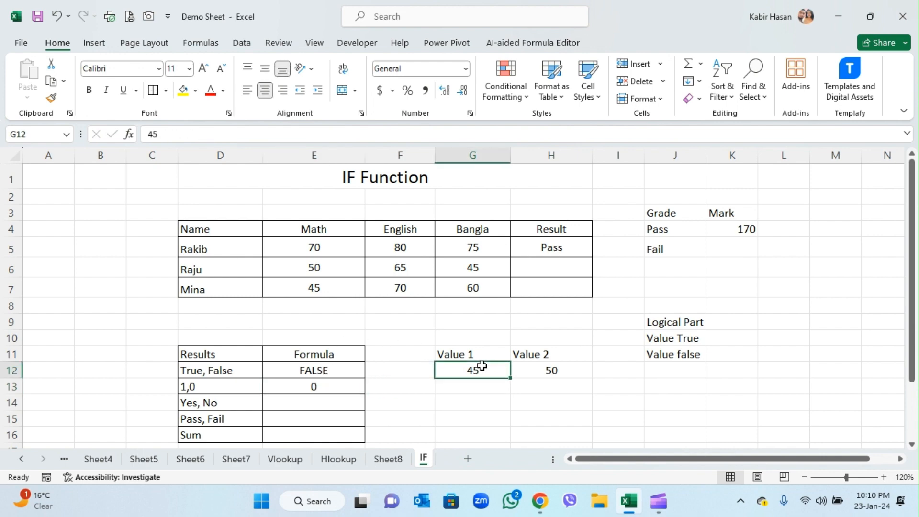
pyautogui.write('65')
pyautogui.press('Return')
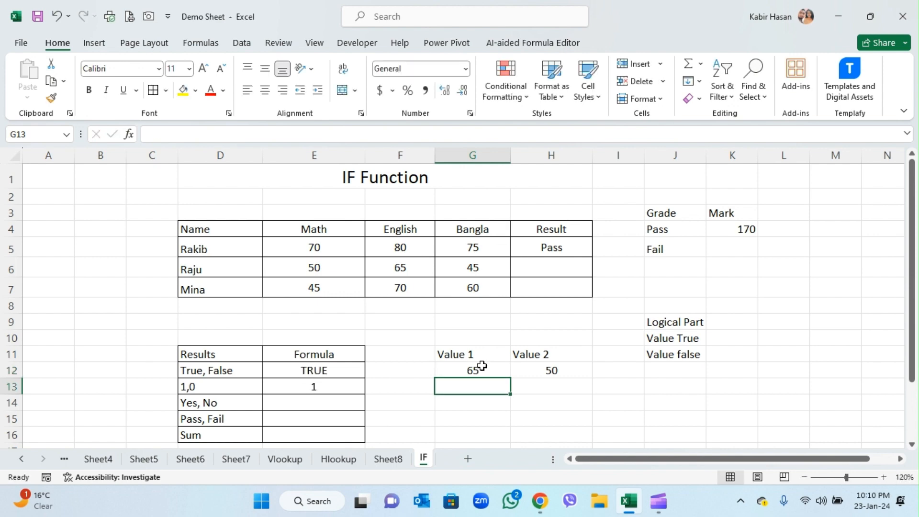
# - Enter the formula =IF(G12>H12,"Yes","No") in cell E14 of the Yes, No row
pyautogui.click(325, 406)
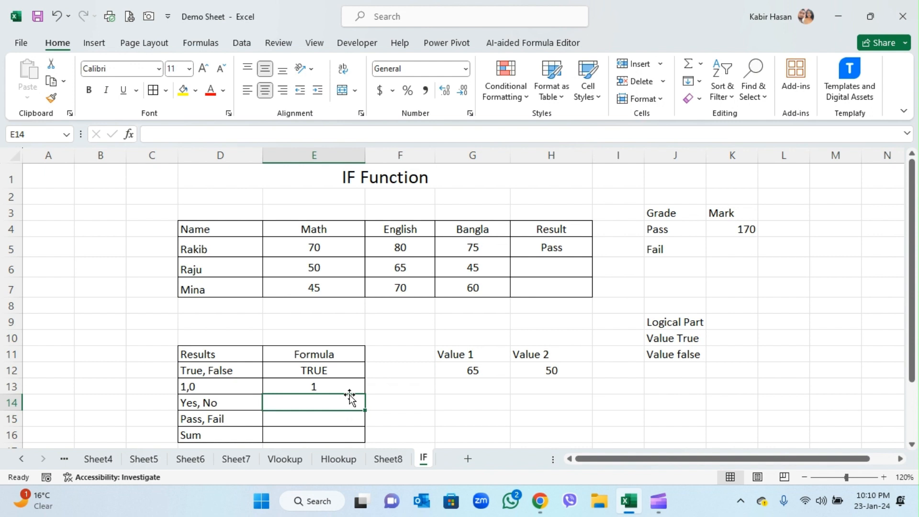
pyautogui.write('=if')
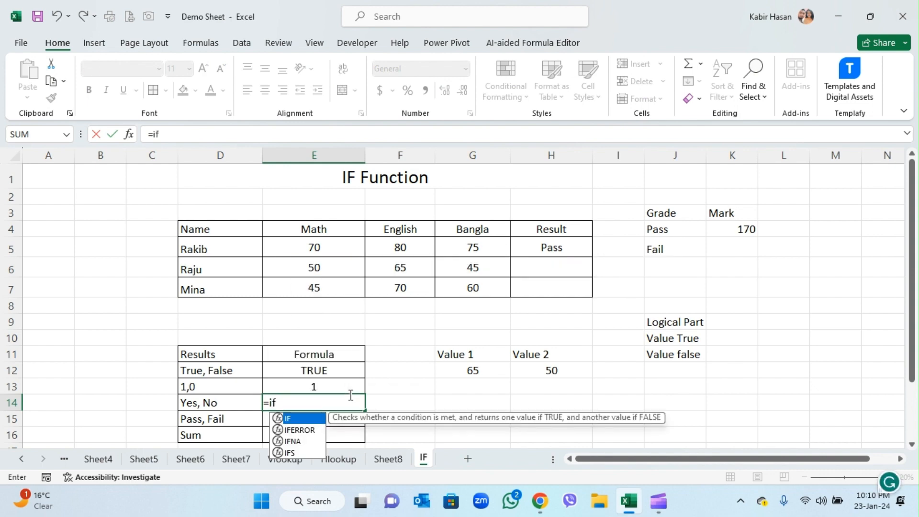
pyautogui.write('(')
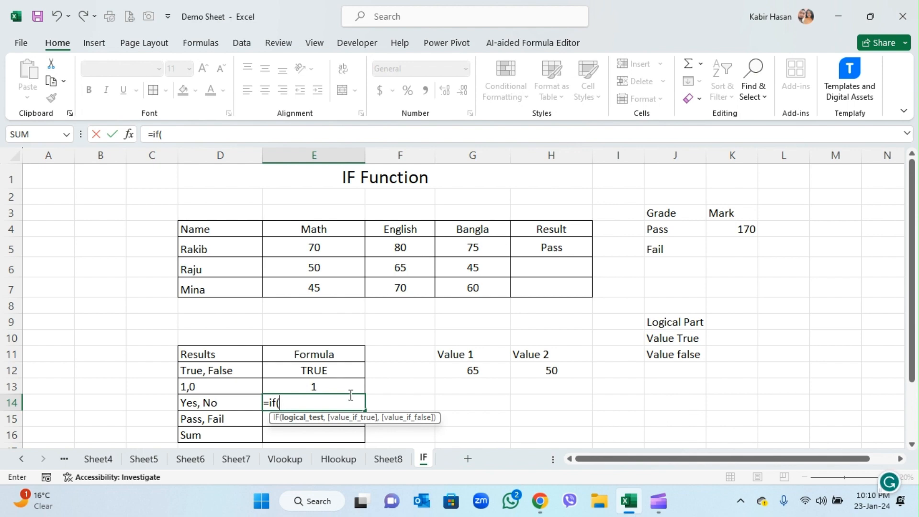
pyautogui.click(485, 371)
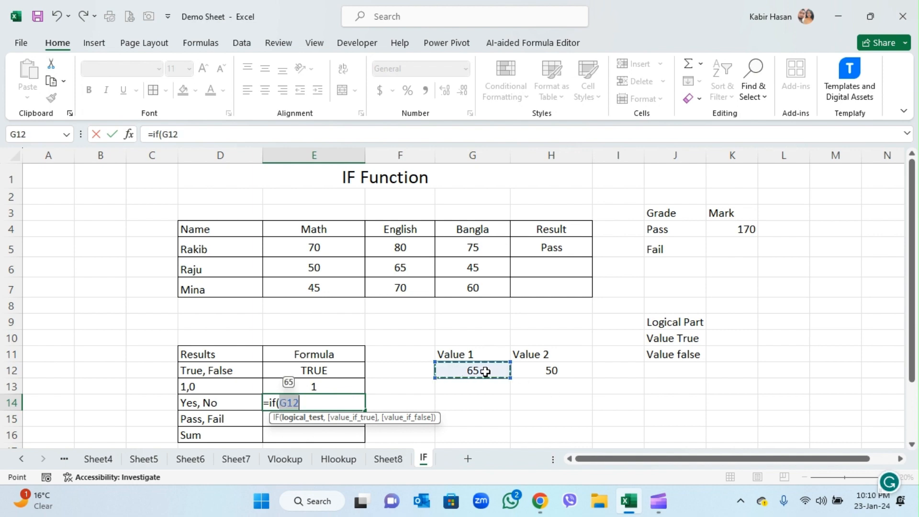
pyautogui.write('>')
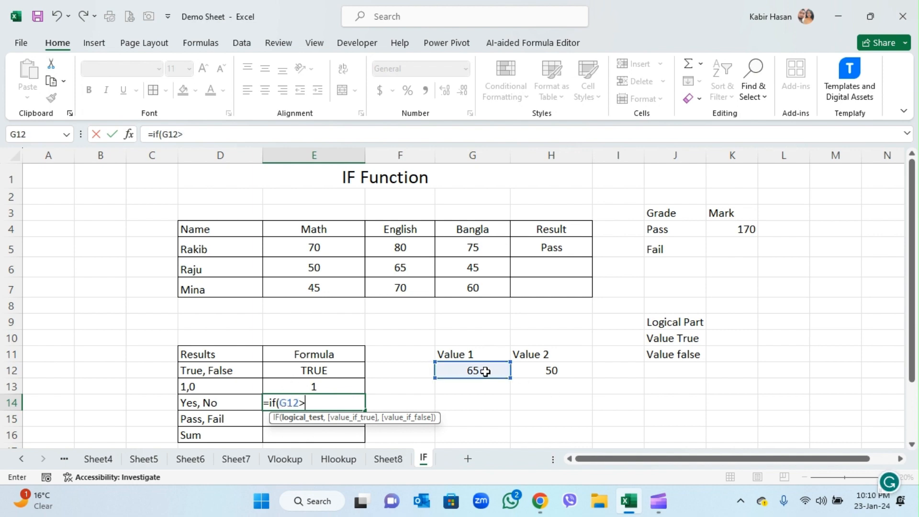
pyautogui.click(549, 370)
pyautogui.write(',')
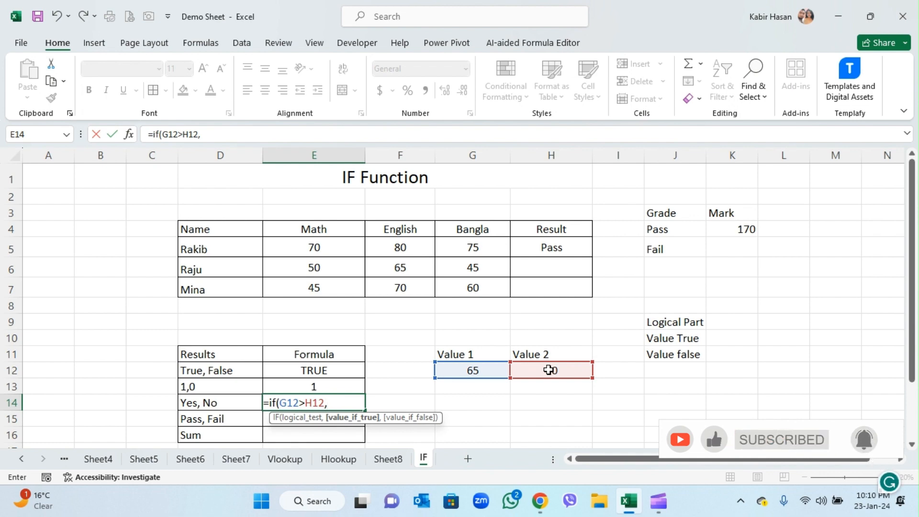
pyautogui.write('"')
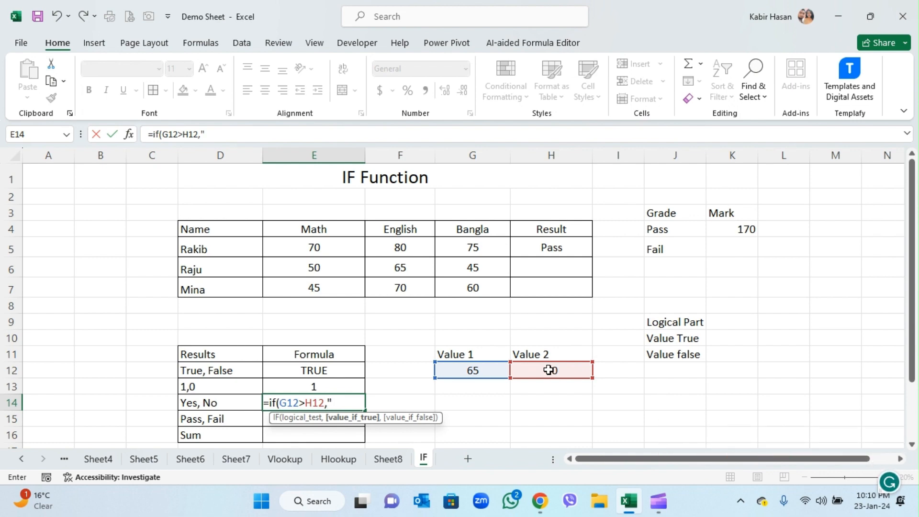
pyautogui.write('Yes",')
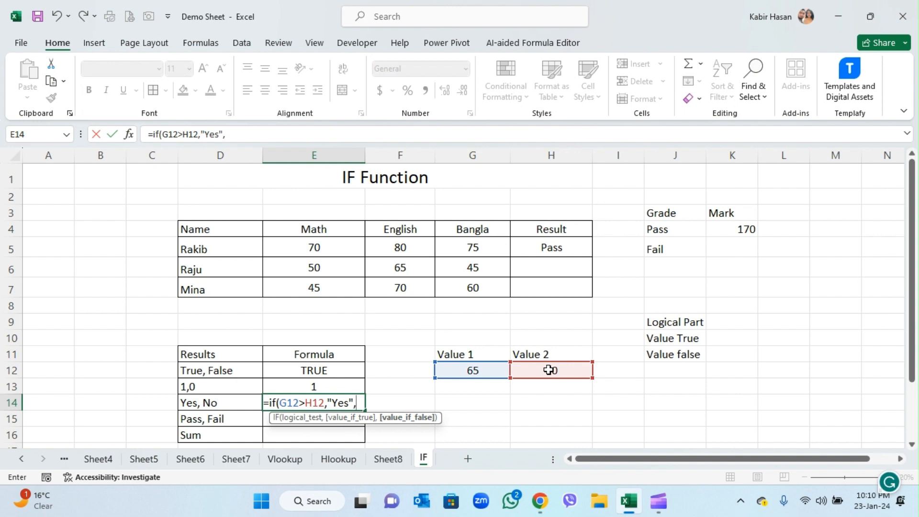
pyautogui.write('"No"')
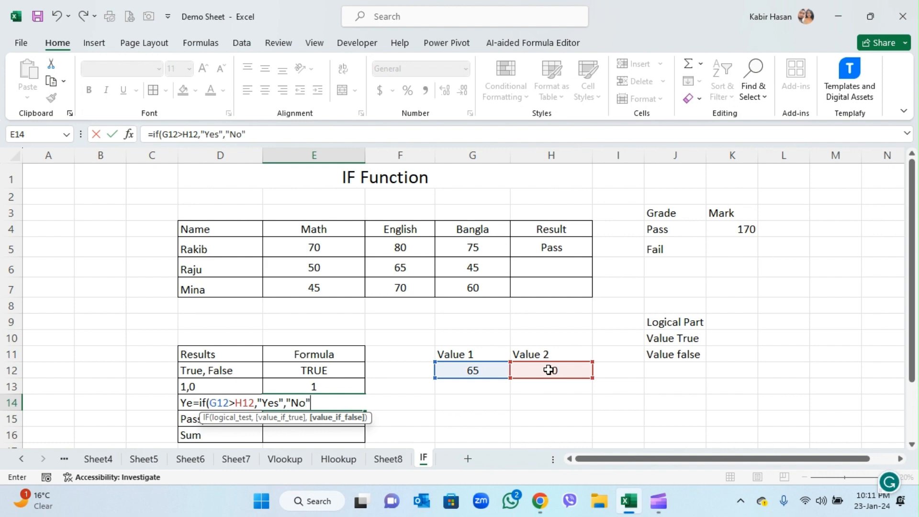
pyautogui.write(')')
pyautogui.press('Return')
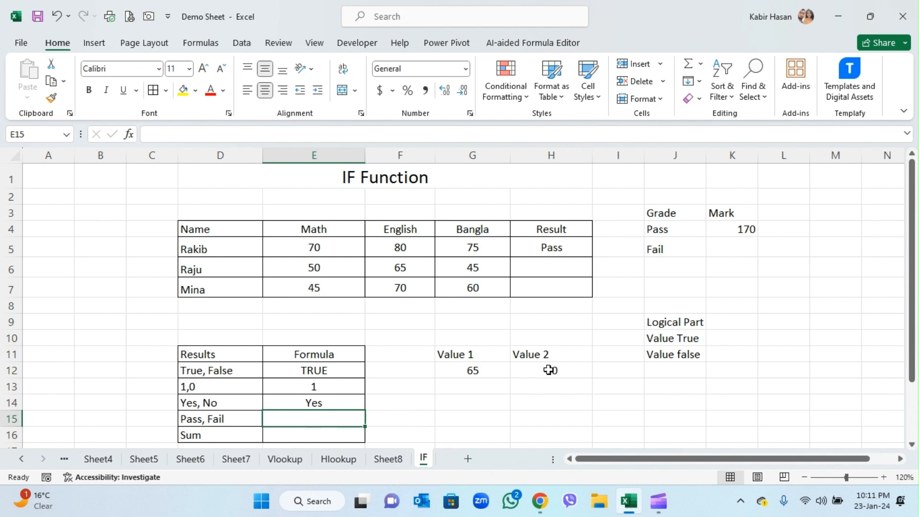
# - Enter the formula =IF(G12>H12,"Pass","Fail") in cell E15 of the Pass, Fail row
pyautogui.write('+f')
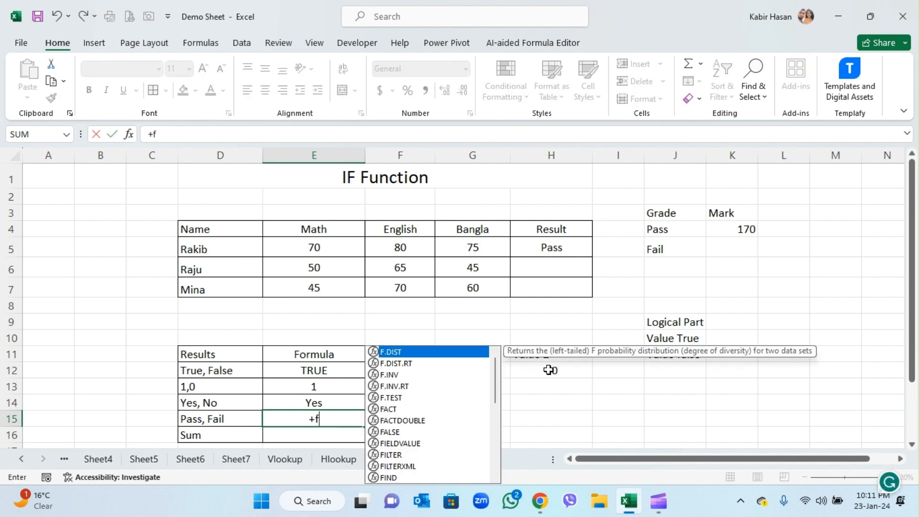
pyautogui.press('BackSpace')
pyautogui.press('BackSpace')
pyautogui.write('=')
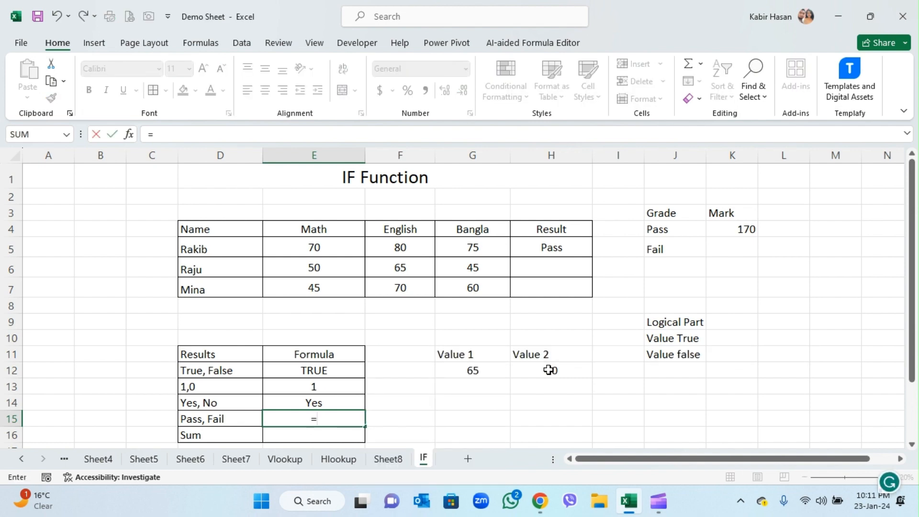
pyautogui.write('if(')
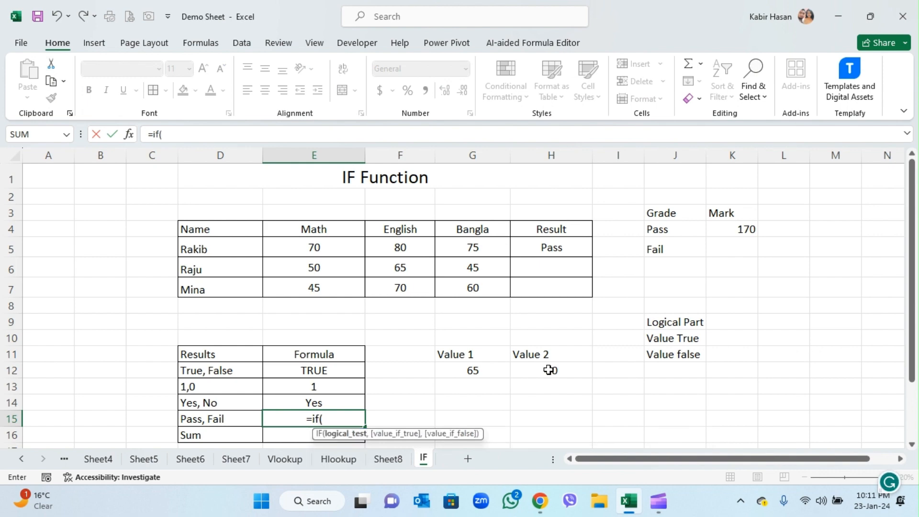
pyautogui.click(471, 372)
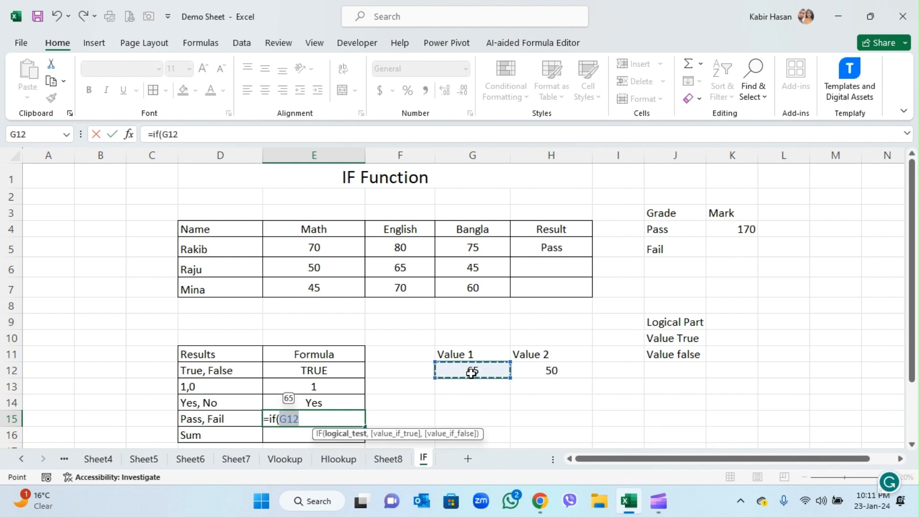
pyautogui.write('>')
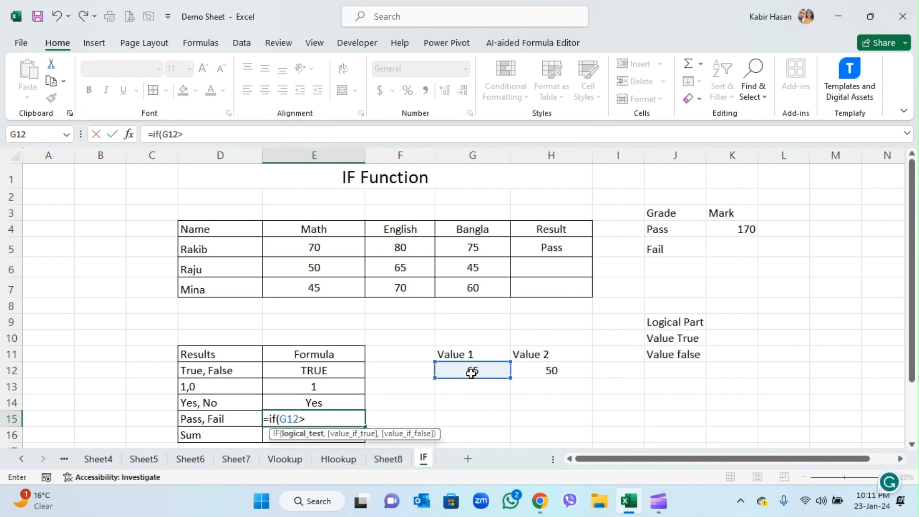
pyautogui.click(554, 373)
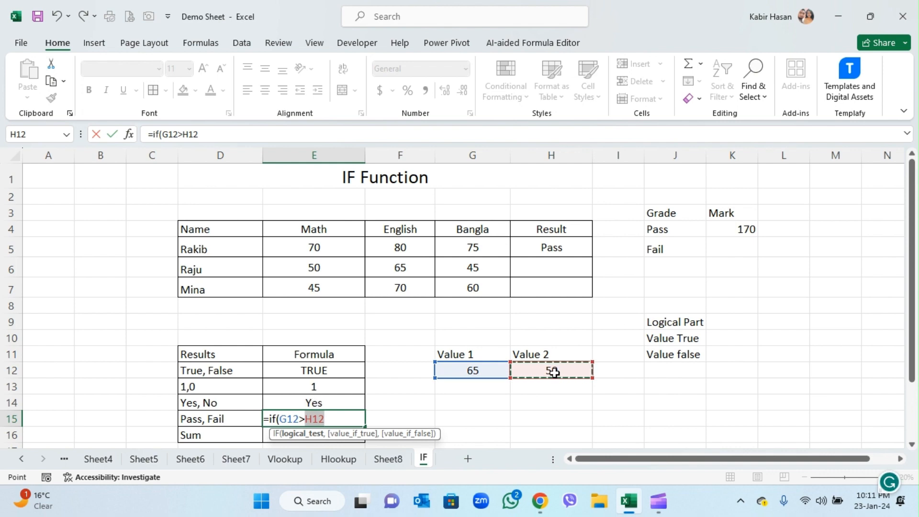
pyautogui.write(',"')
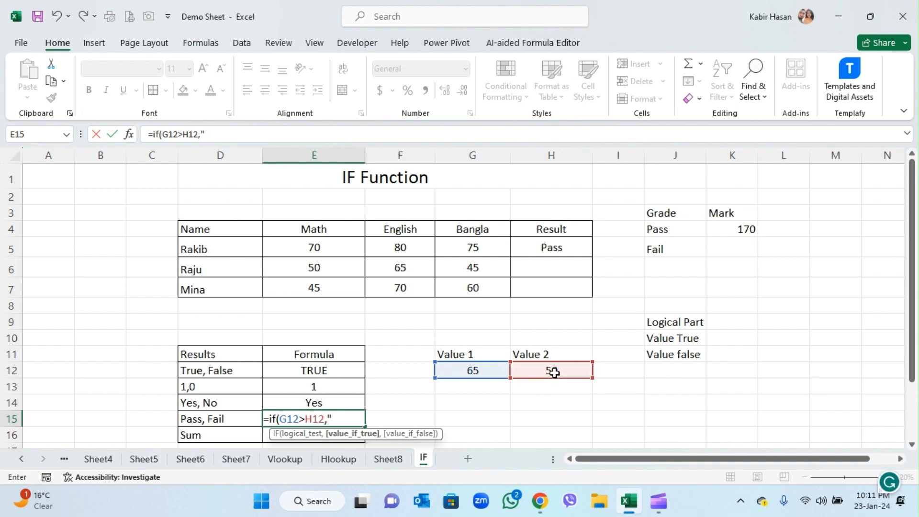
pyautogui.write('Pass",')
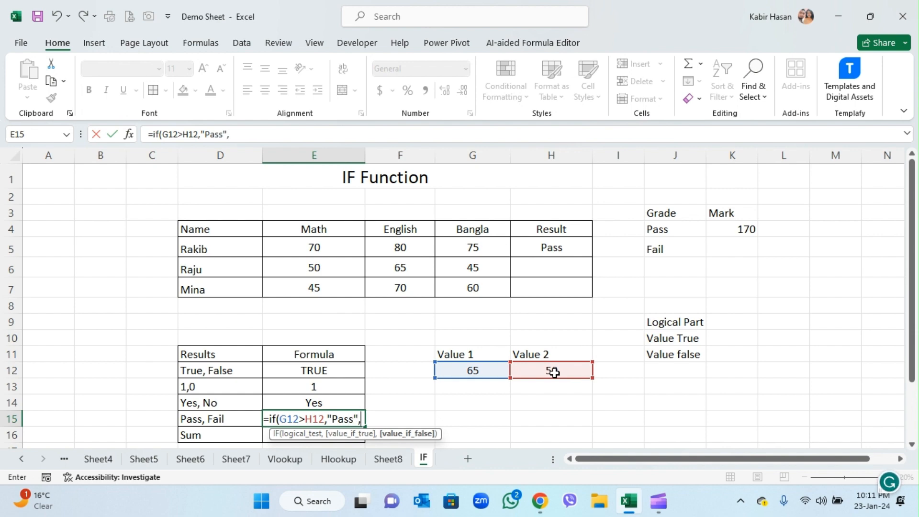
pyautogui.write('"')
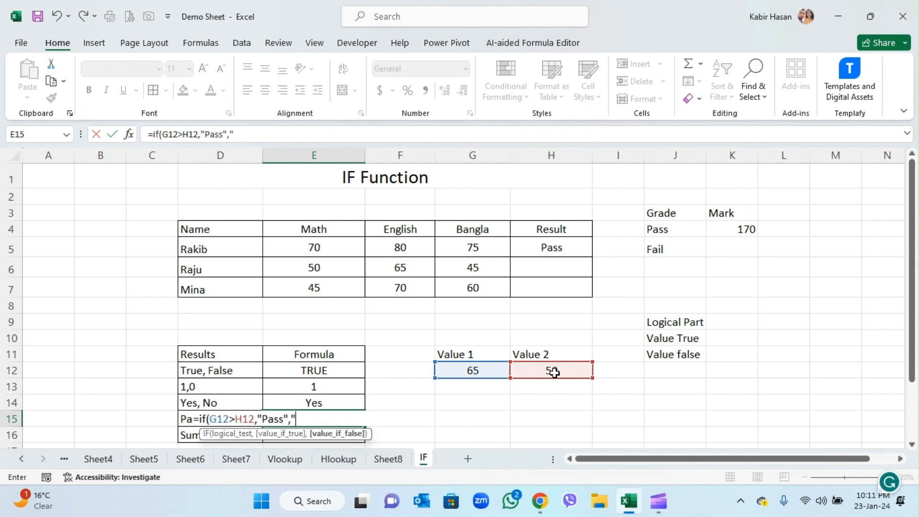
pyautogui.write('Fail")')
pyautogui.press('Return')
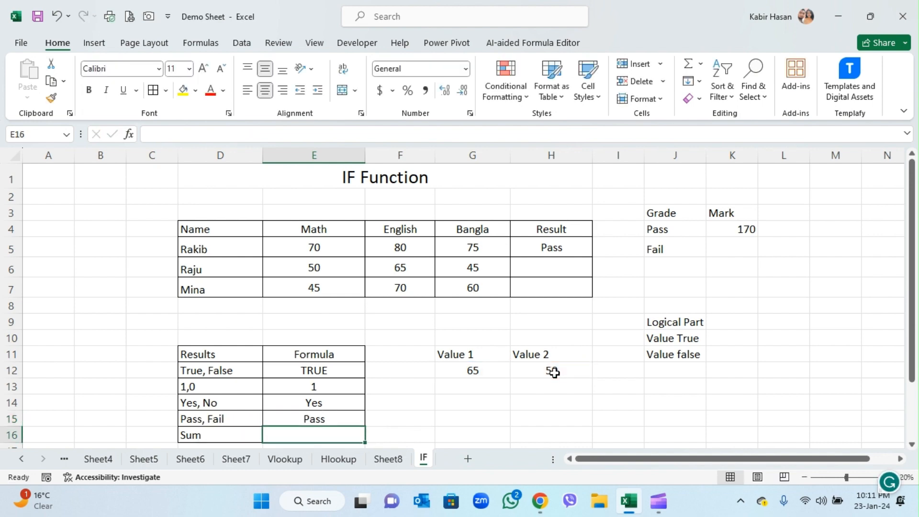
# - Set Value 1 in cell G12 to 45 to test the false outcome of the Yes/No and Pass/Fail formulas
pyautogui.click(330, 417)
pyautogui.click(467, 371)
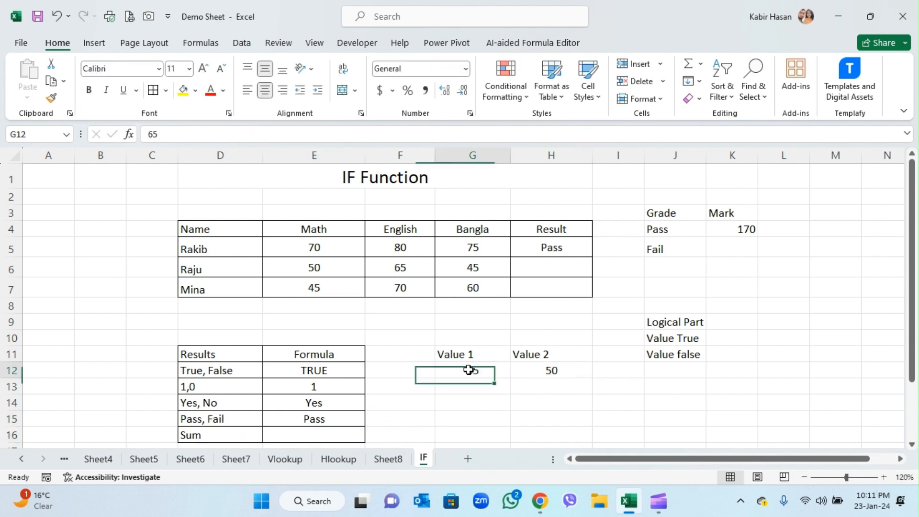
pyautogui.write('45')
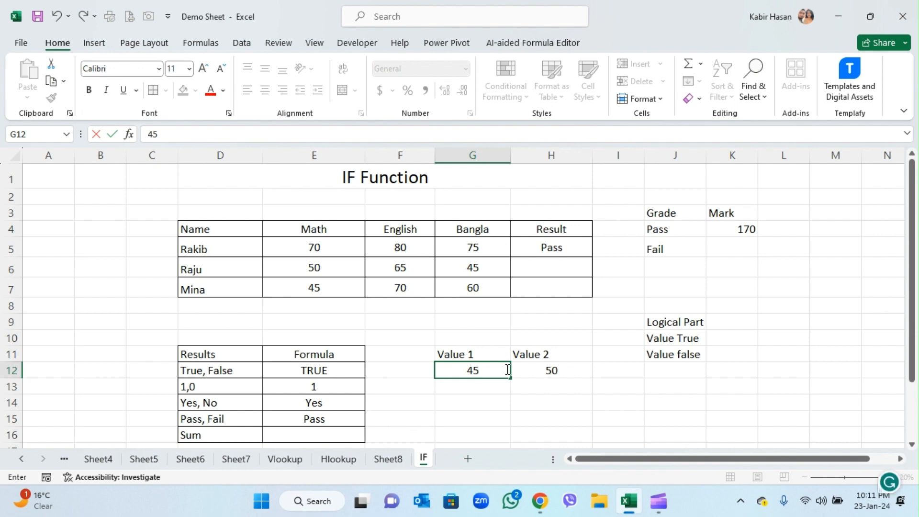
pyautogui.press('Return')
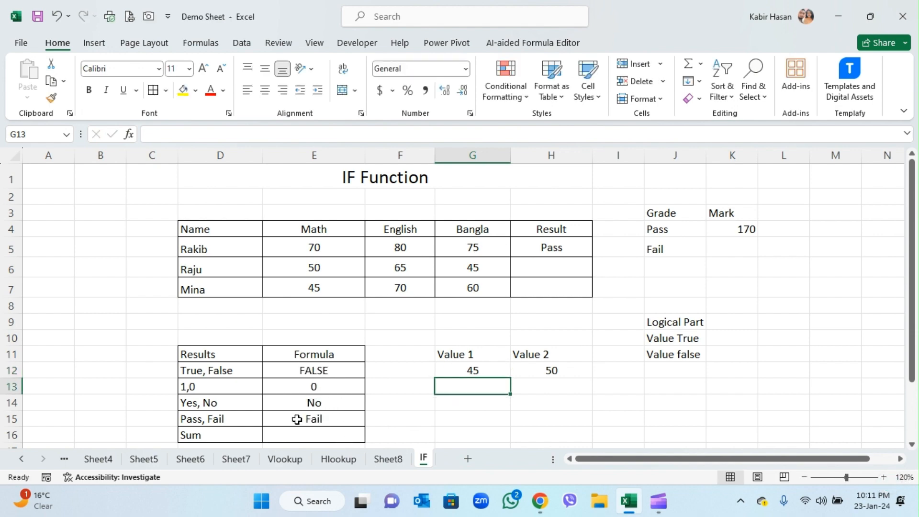
# - Enter the formula =IF(G12>H12,G12+H12,"") in cell E16 of the Sum row
pyautogui.click(325, 435)
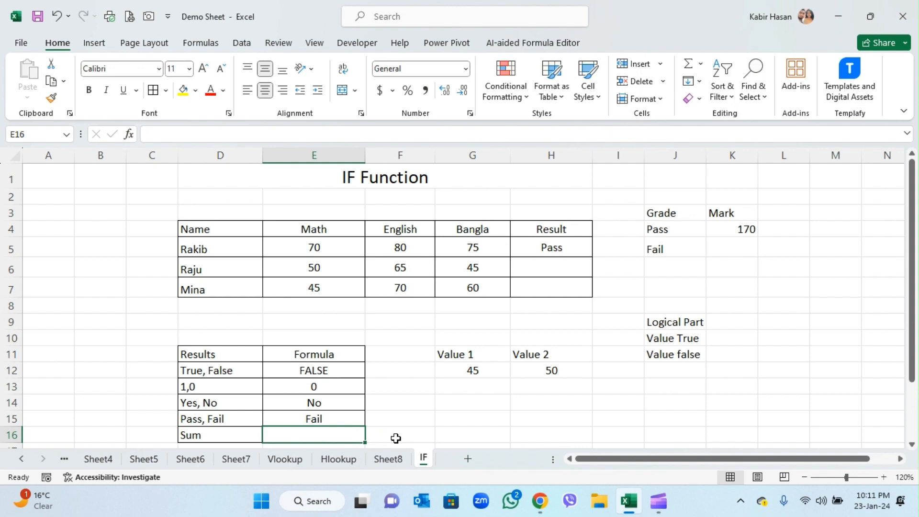
pyautogui.write('=if')
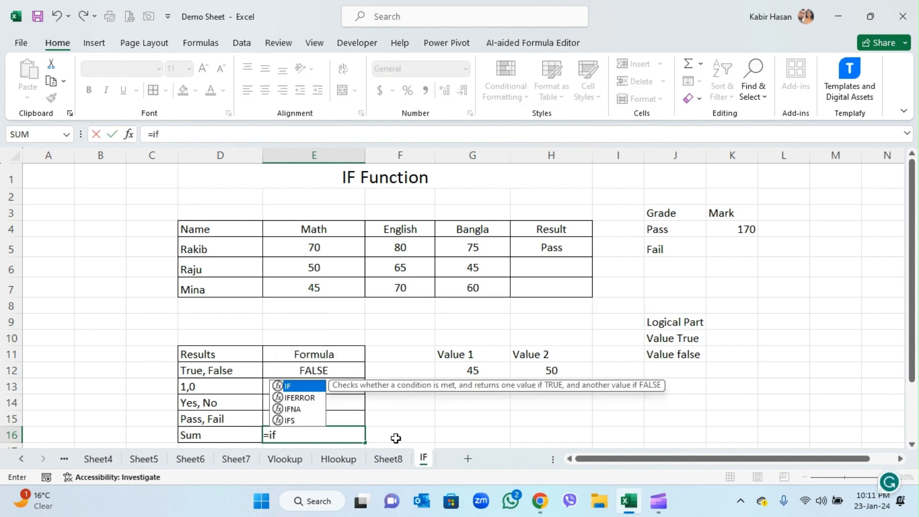
pyautogui.write('(')
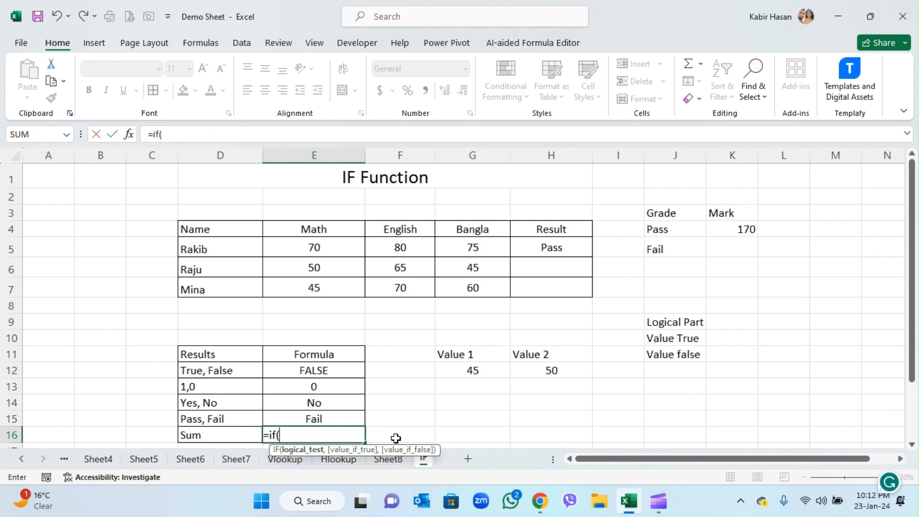
pyautogui.click(448, 370)
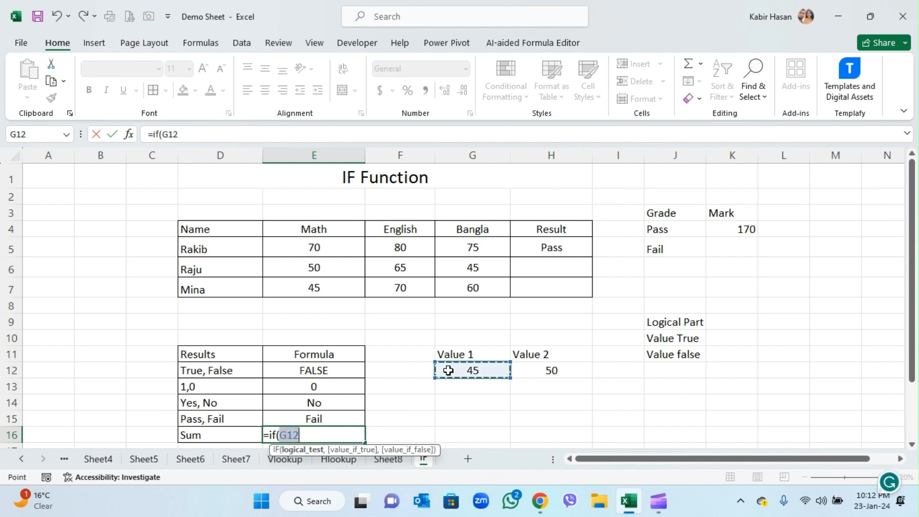
pyautogui.write('>')
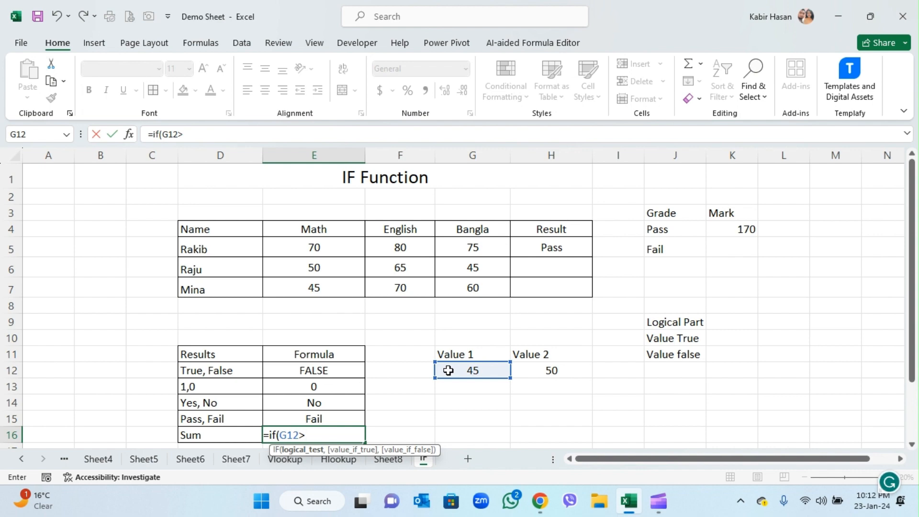
pyautogui.click(559, 370)
pyautogui.write(',')
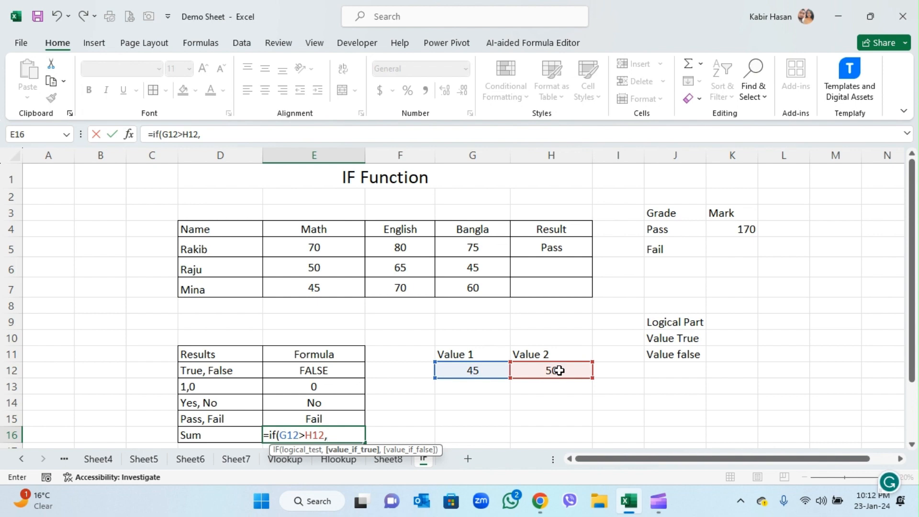
pyautogui.click(480, 374)
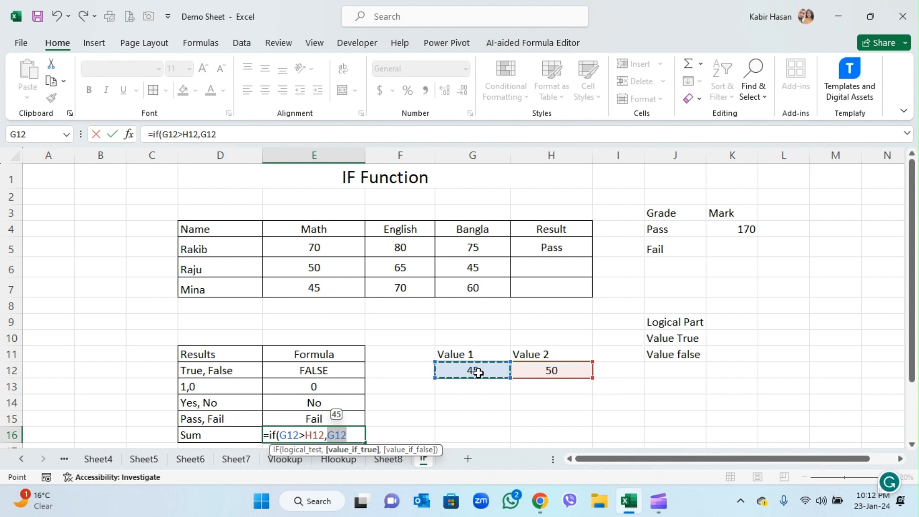
pyautogui.write('+')
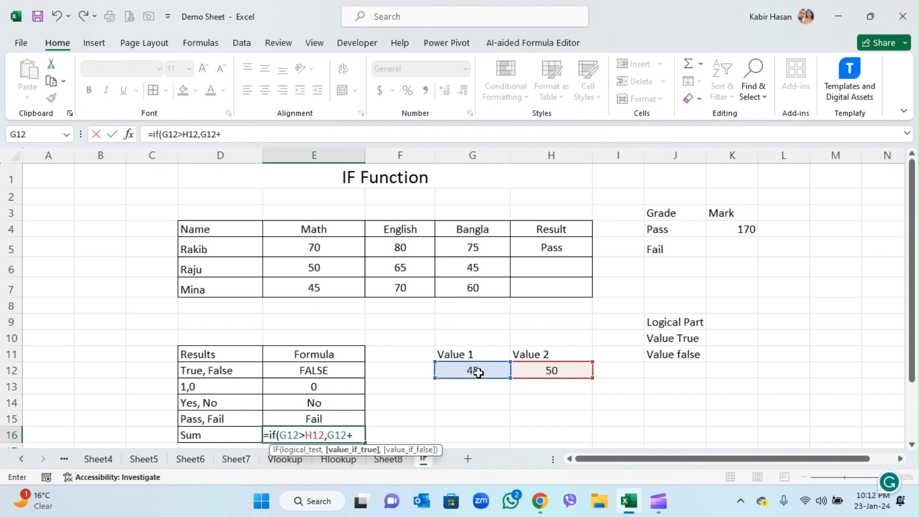
pyautogui.click(561, 366)
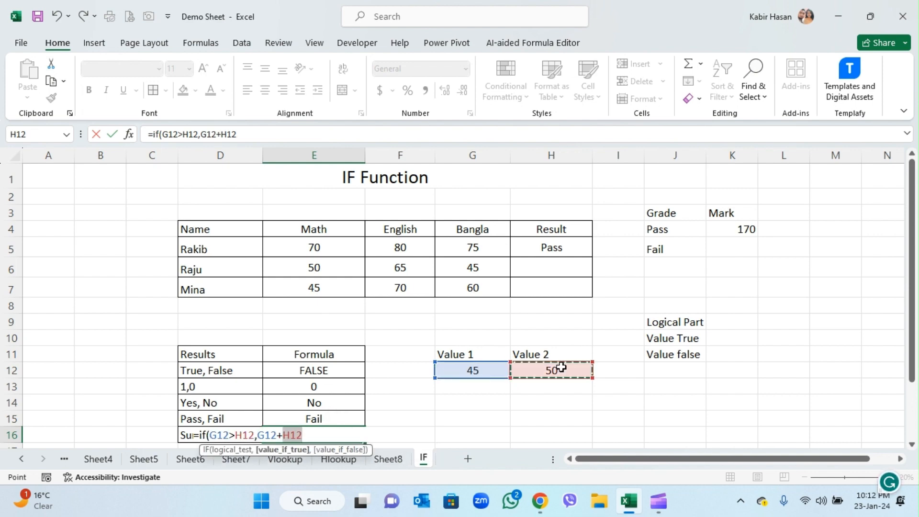
pyautogui.write(',')
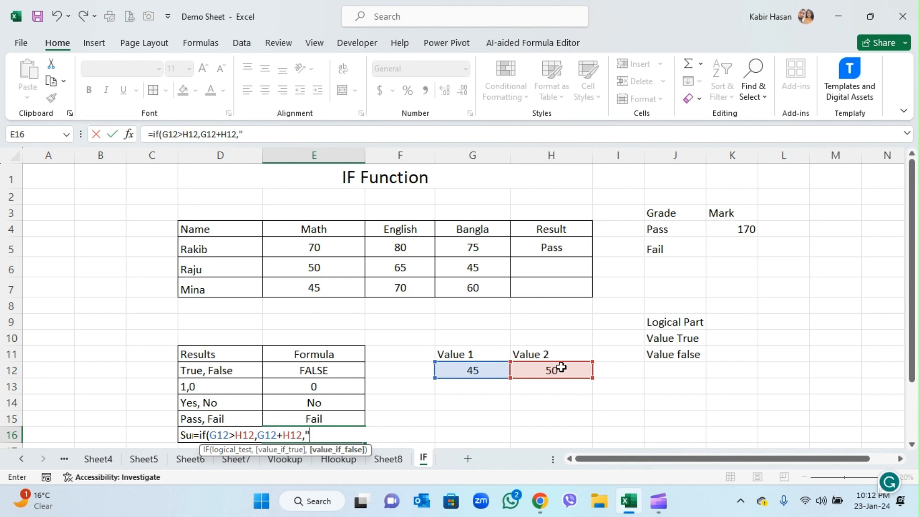
pyautogui.write('"")')
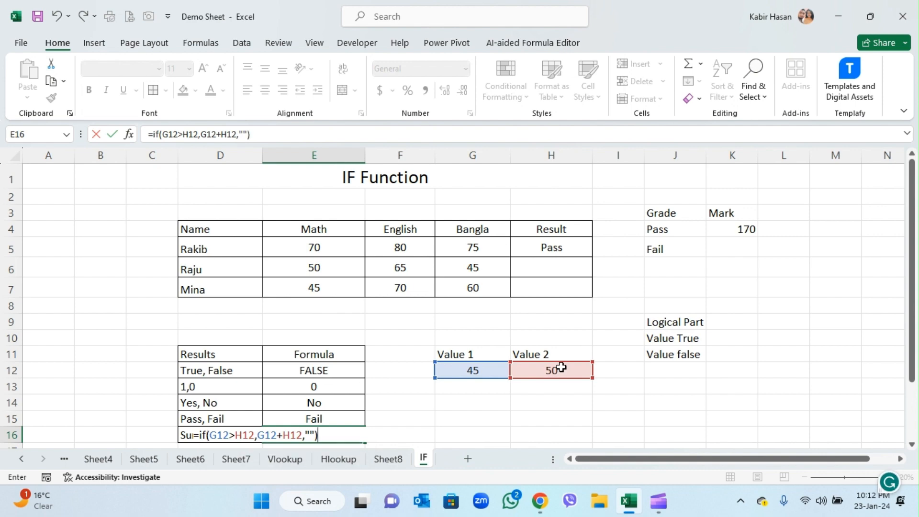
pyautogui.hotkey('ctrl', 'Return')
pyautogui.press('Return')
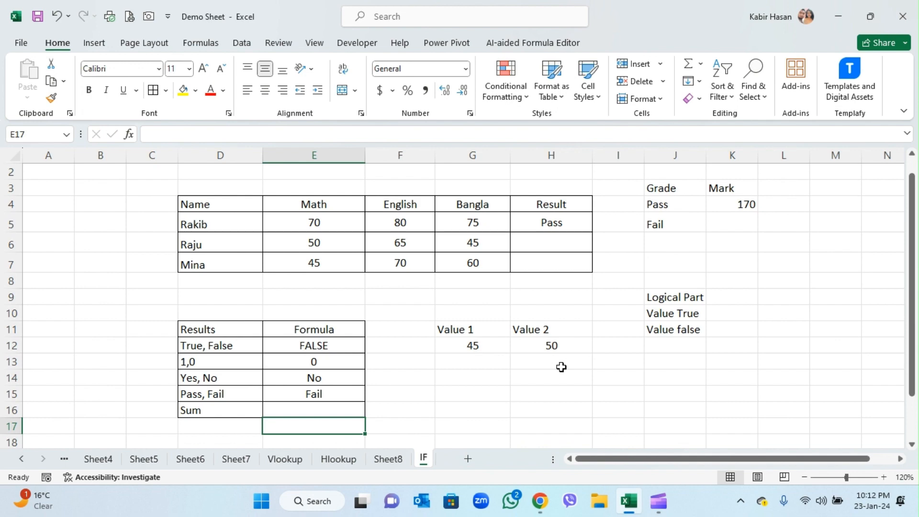
# - Set Value 1 in cell G12 to 60 to test the true outcome of the Sum row's formula
pyautogui.click(665, 329)
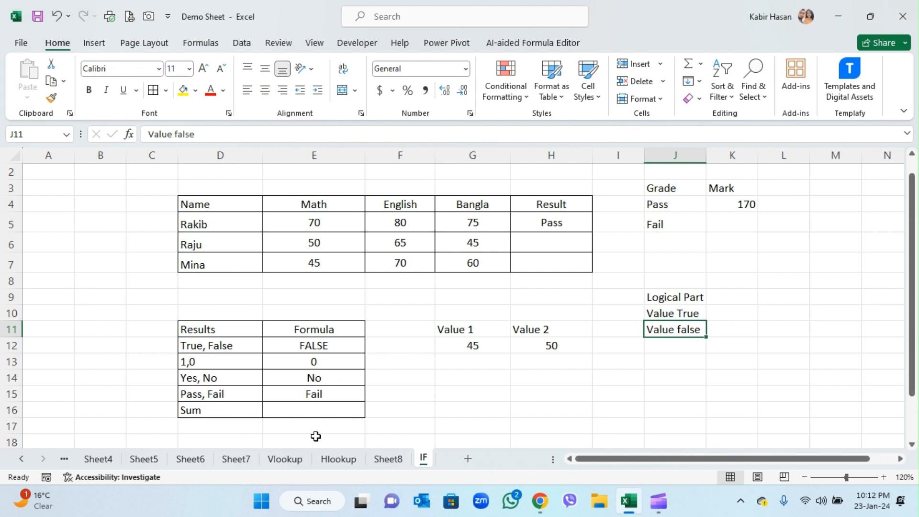
pyautogui.click(323, 410)
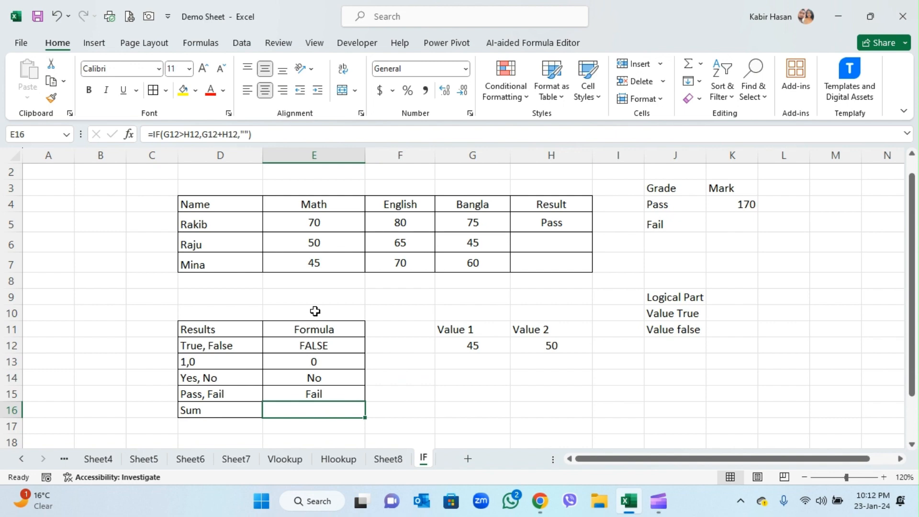
pyautogui.click(469, 346)
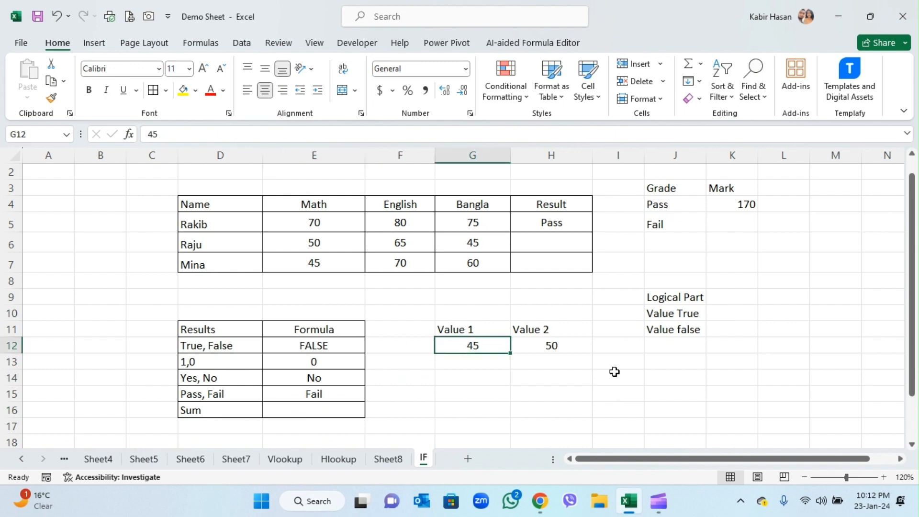
pyautogui.write('60')
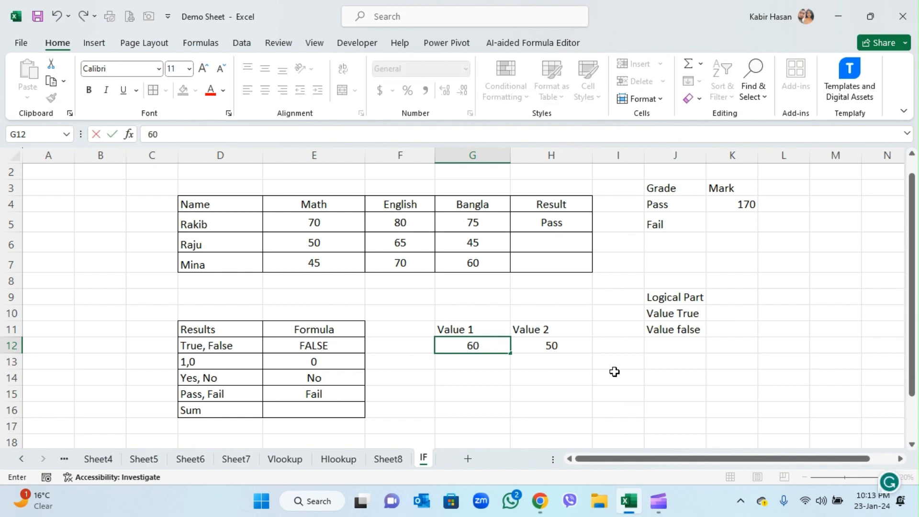
pyautogui.press('Return')
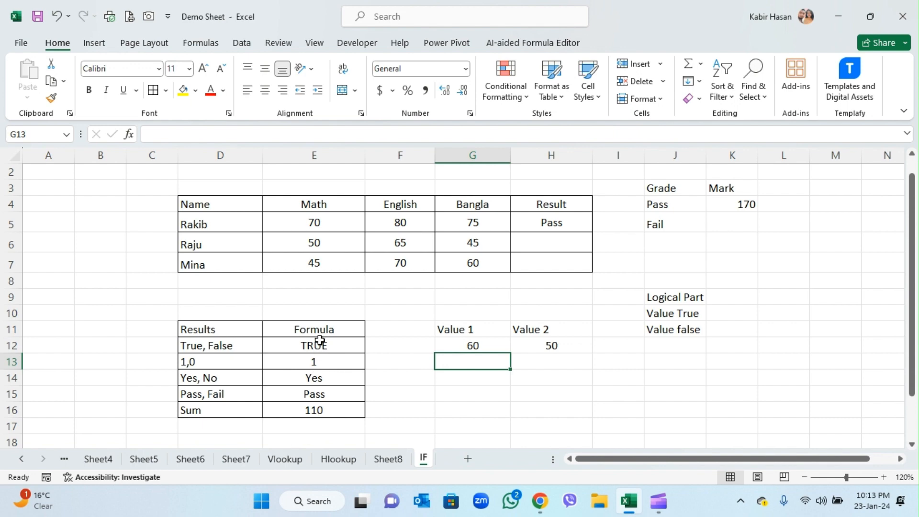
pyautogui.click(506, 380)
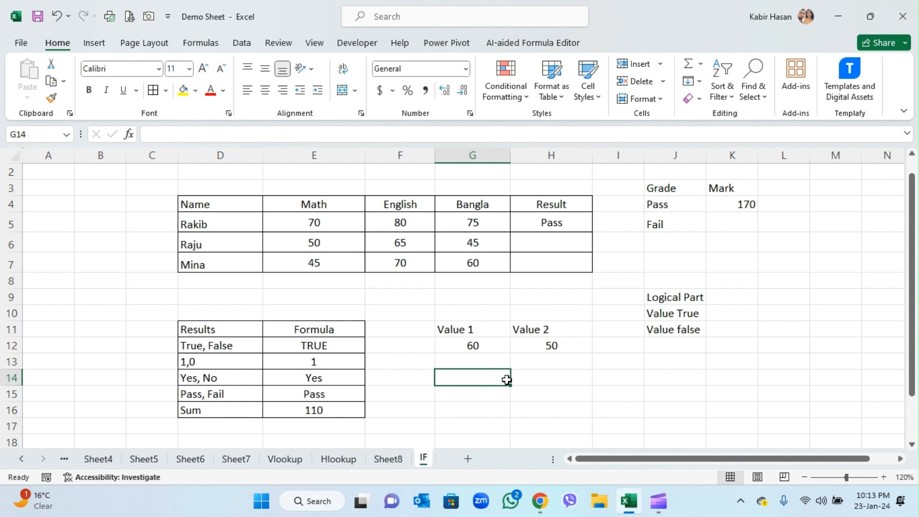
# - Review the marks table and pass grade, and clear the existing Result formula from cell H5
pyautogui.scroll(1, 521, 355)
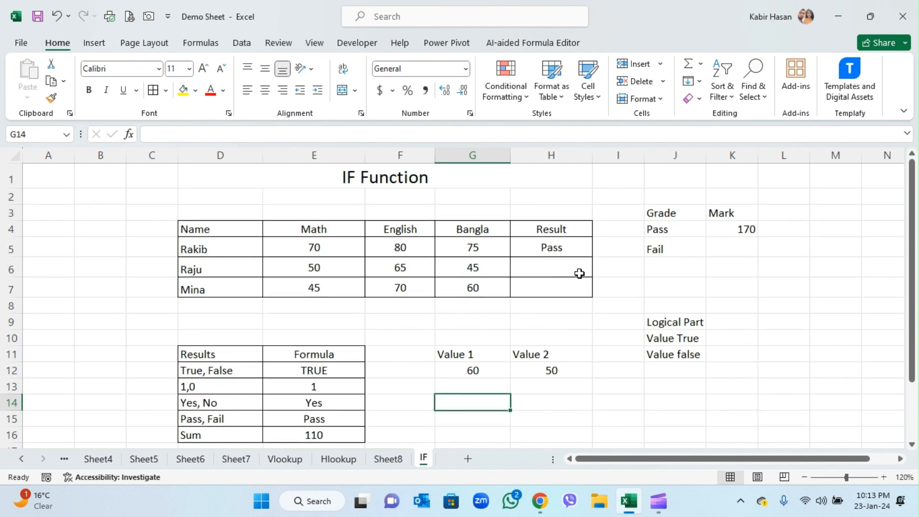
pyautogui.click(570, 251)
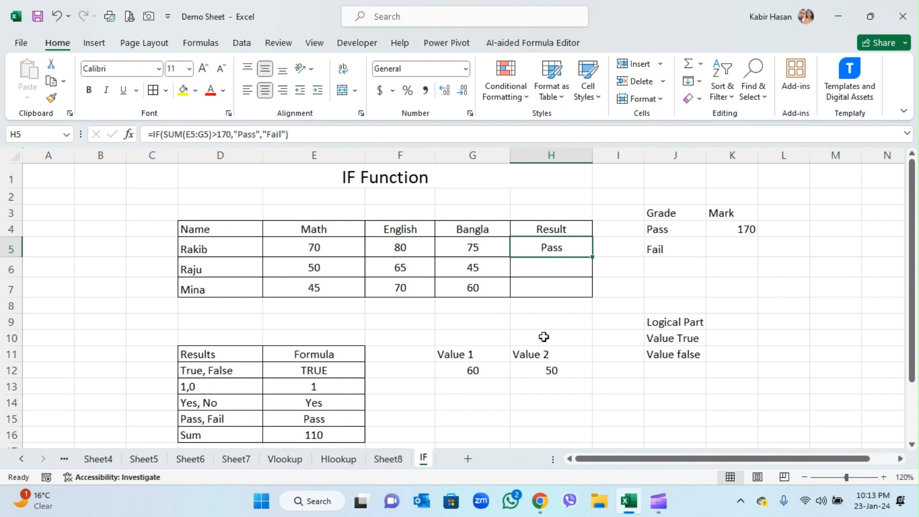
pyautogui.click(569, 266)
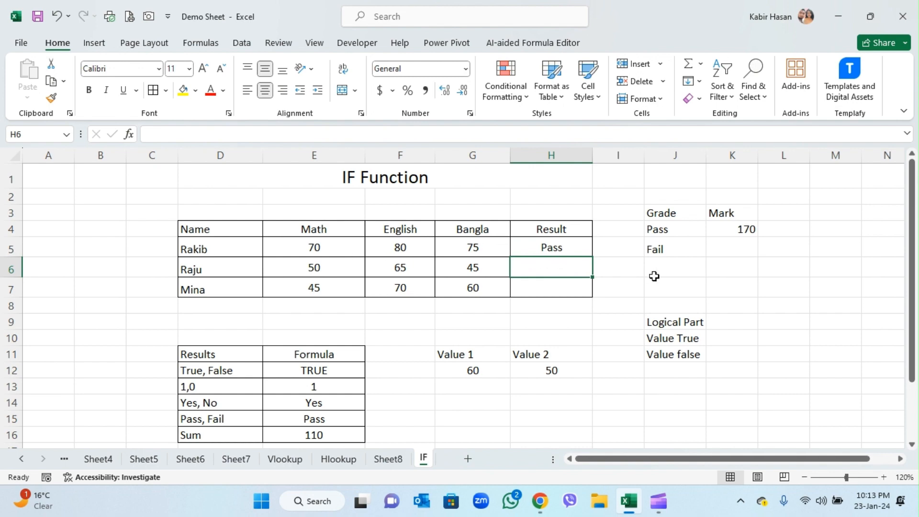
pyautogui.click(667, 230)
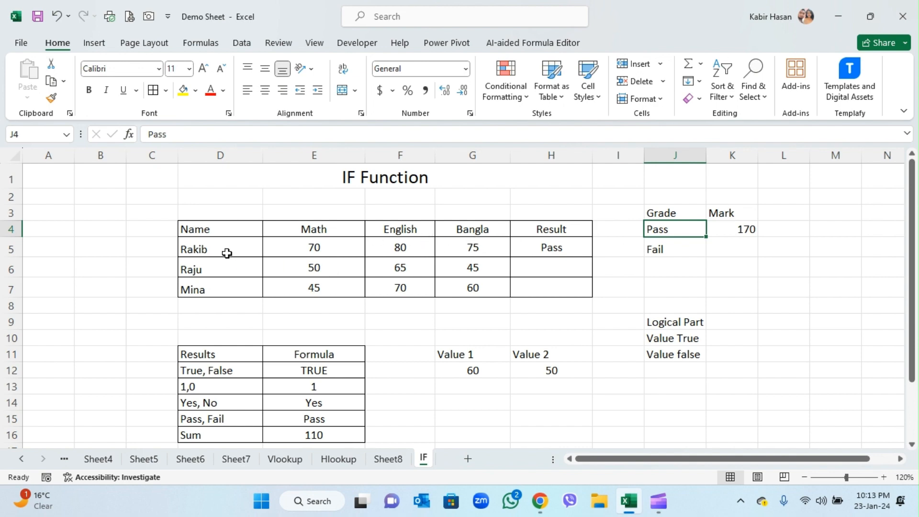
pyautogui.moveTo(227, 252); pyautogui.dragTo(225, 284)
pyautogui.moveTo(319, 256); pyautogui.dragTo(461, 249)
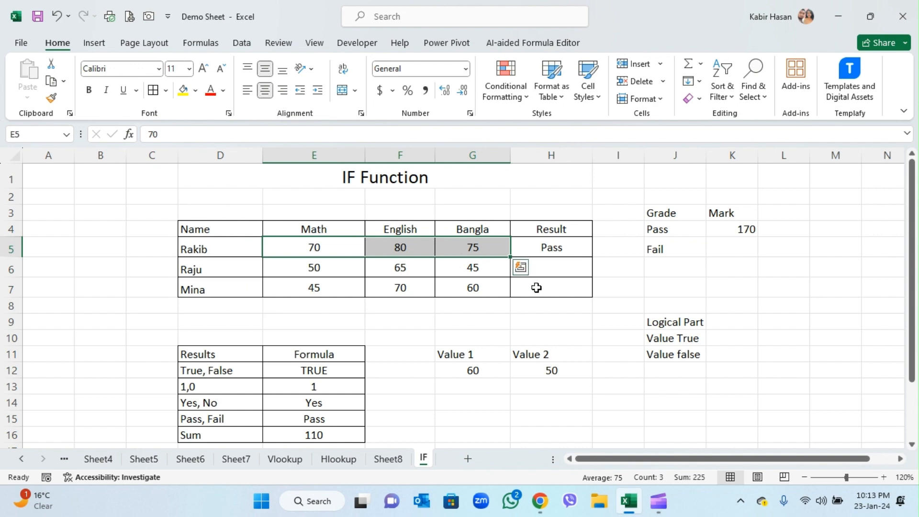
pyautogui.click(565, 248)
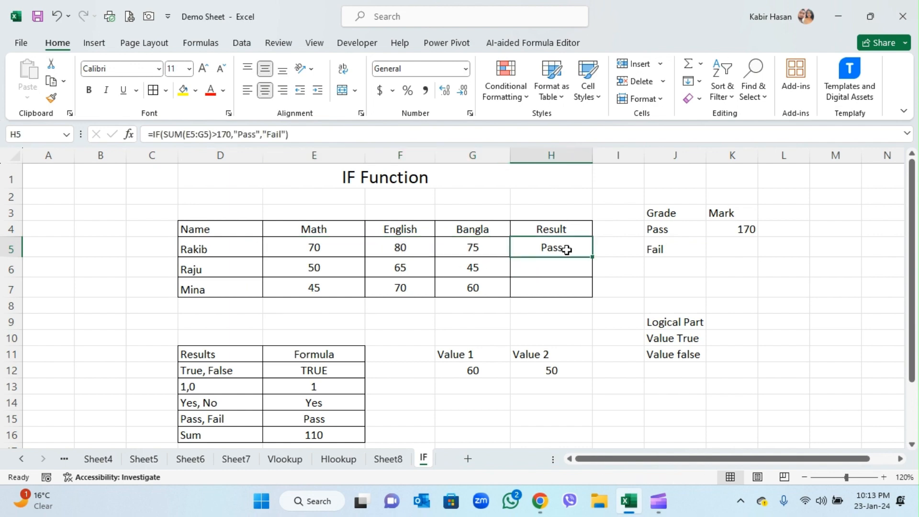
pyautogui.press('Delete')
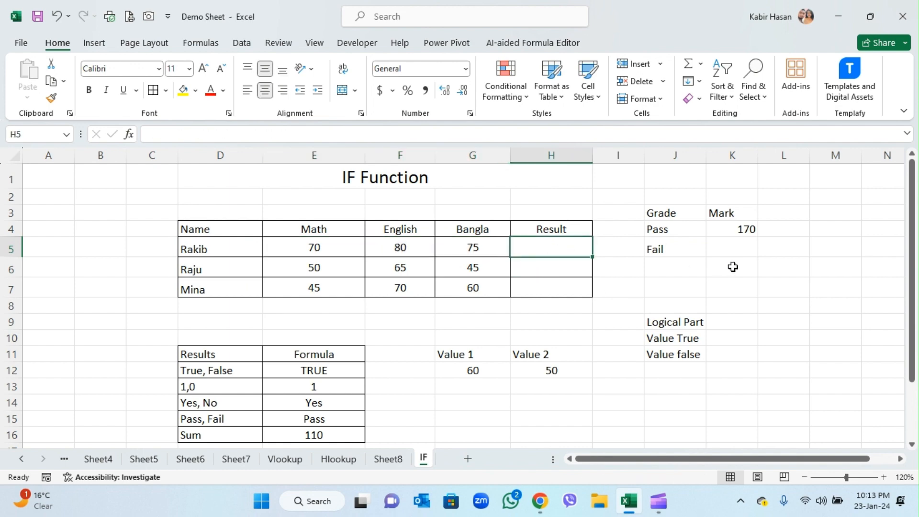
# - Start an IF formula in cell H5 whose logical test begins with the sum of the marks in E5:G5
pyautogui.click(755, 228)
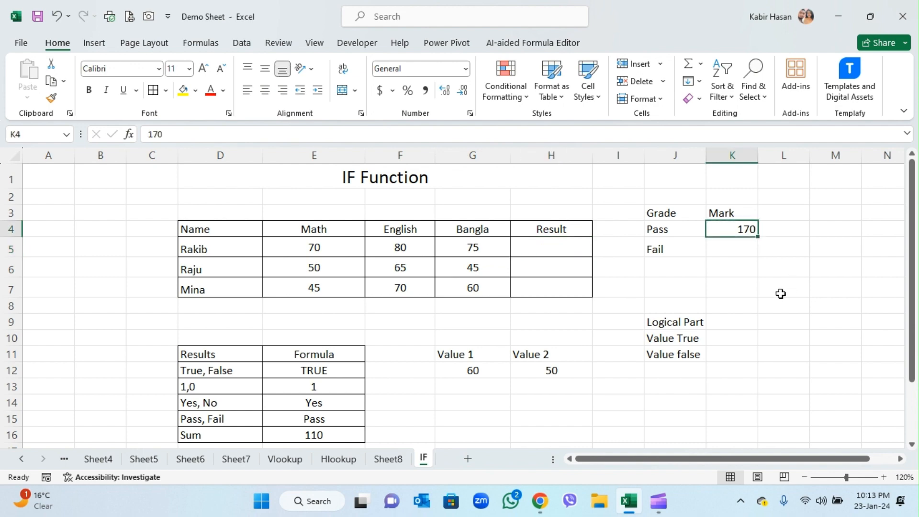
pyautogui.moveTo(335, 247); pyautogui.dragTo(457, 247)
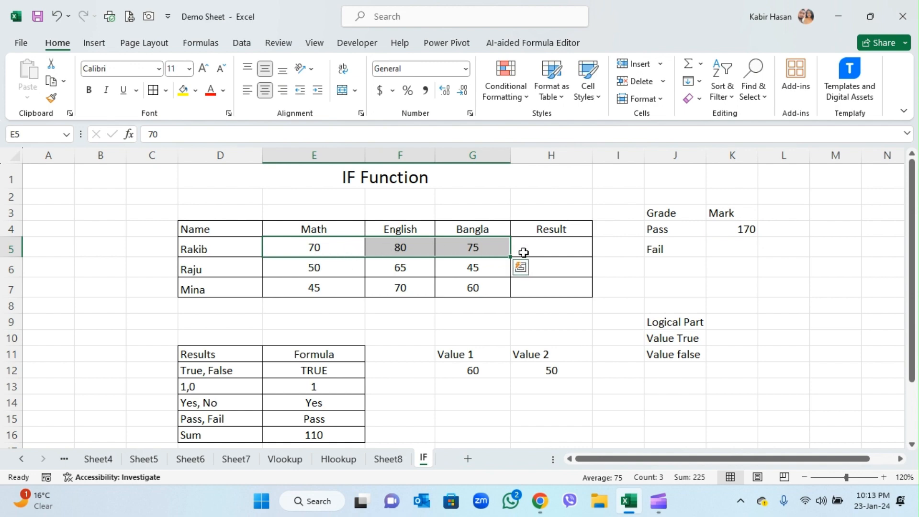
pyautogui.click(721, 225)
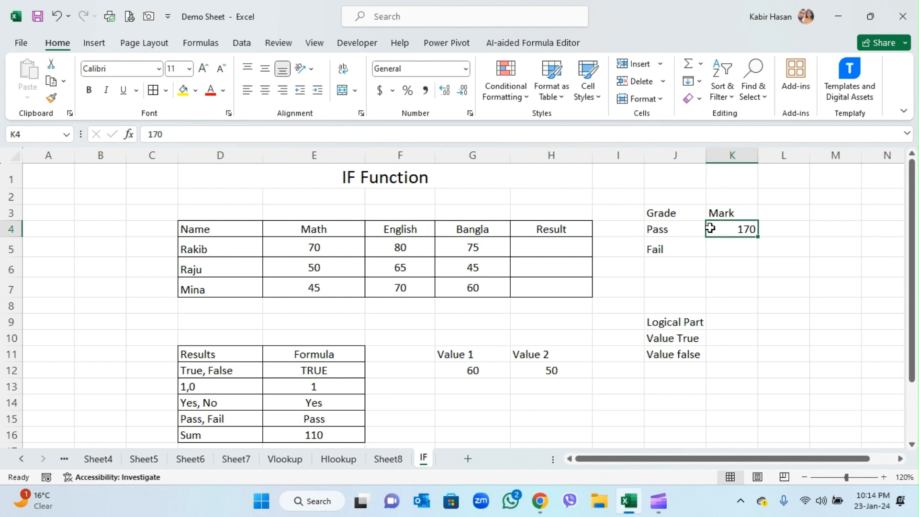
pyautogui.click(564, 250)
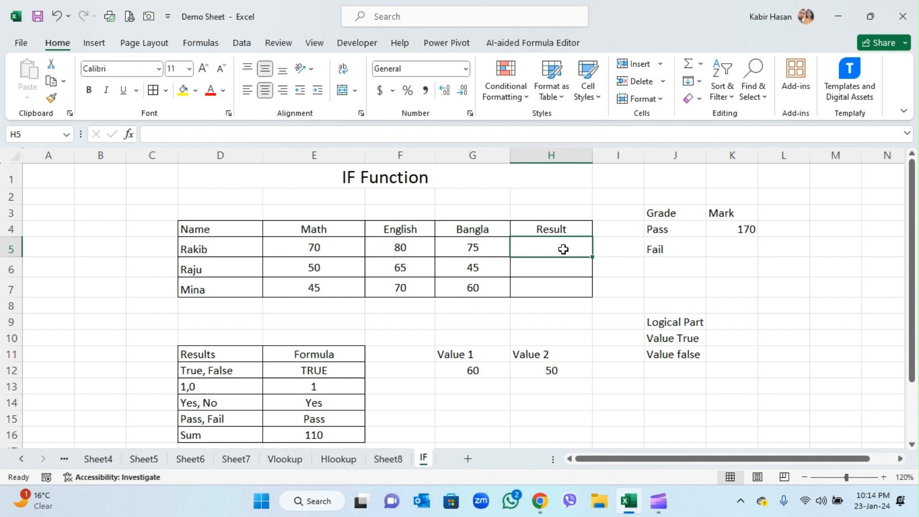
pyautogui.write('=')
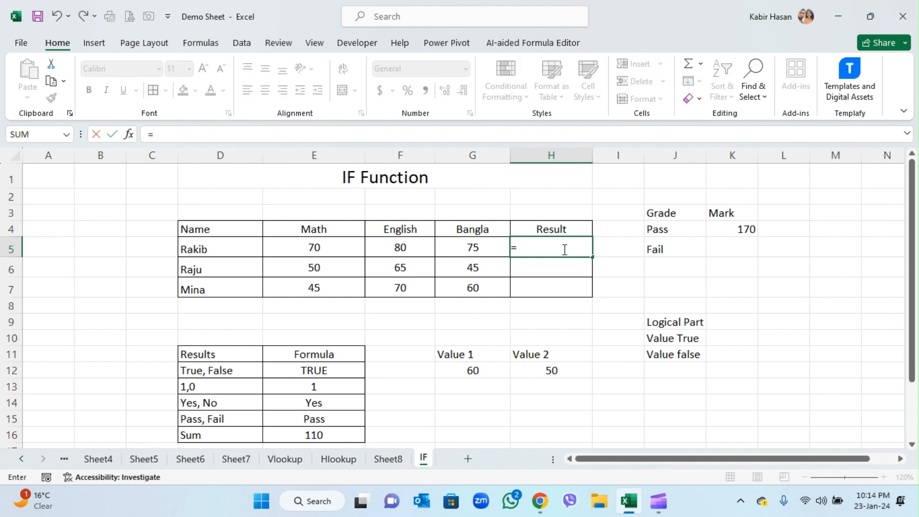
pyautogui.write('if(')
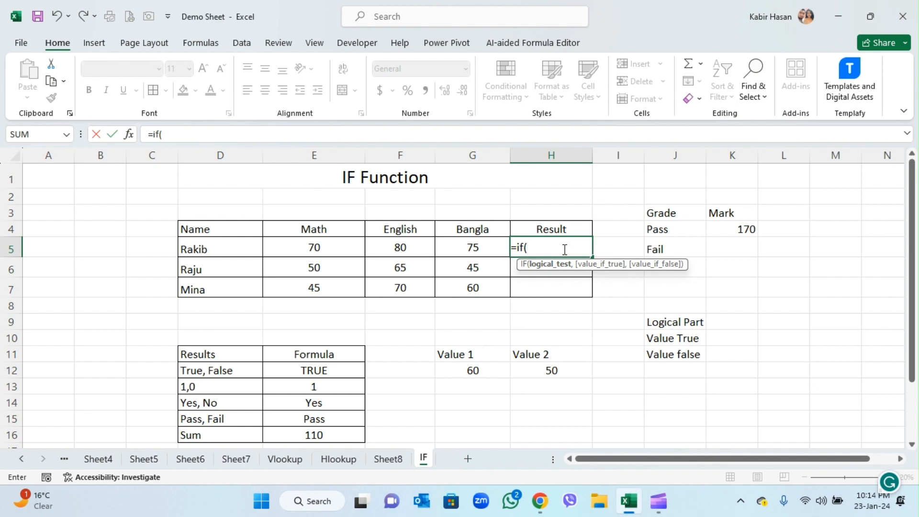
pyautogui.write('sum')
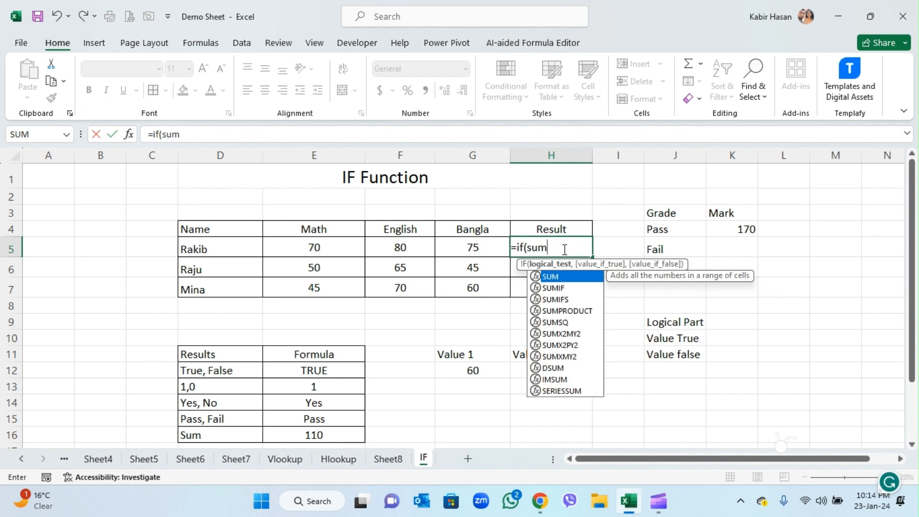
pyautogui.write('(')
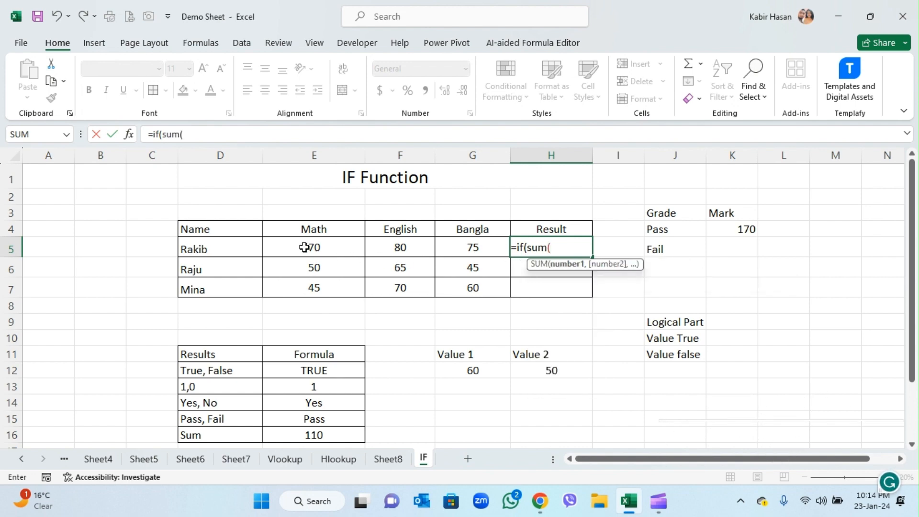
pyautogui.moveTo(308, 248); pyautogui.dragTo(470, 253)
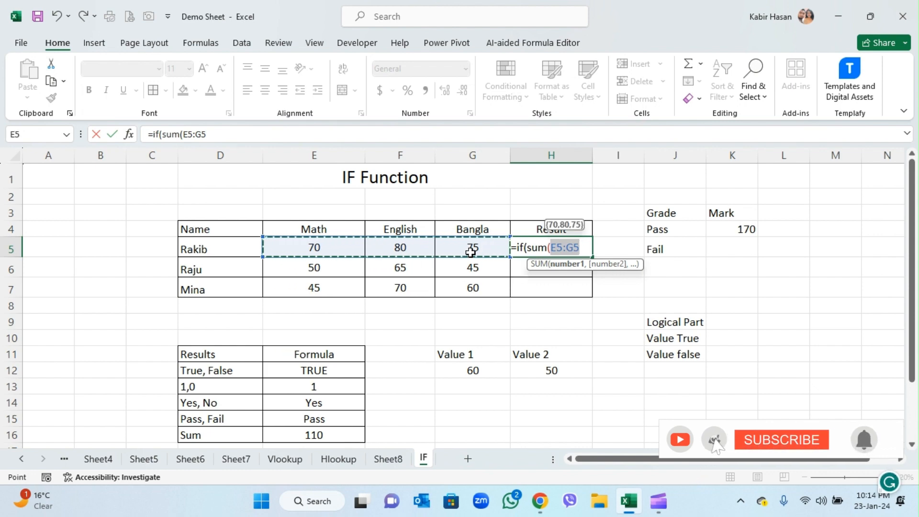
pyautogui.write(')')
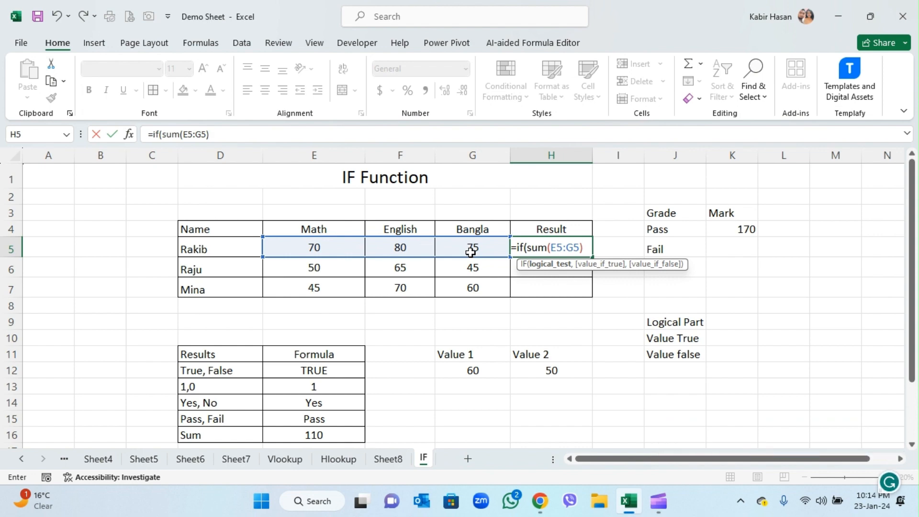
# - Complete the H5 formula as =IF(SUM(E5:G5)>170,"Pass","Fail")
pyautogui.write('>17')
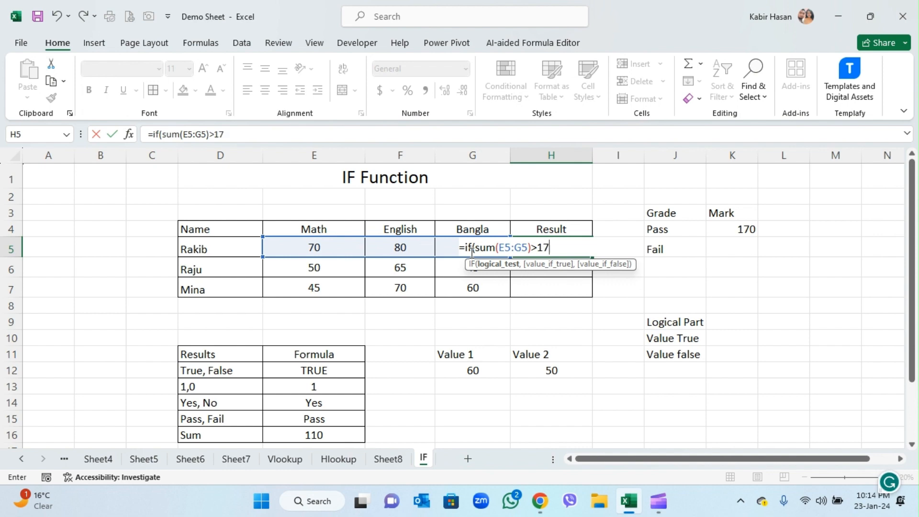
pyautogui.write('0,"P')
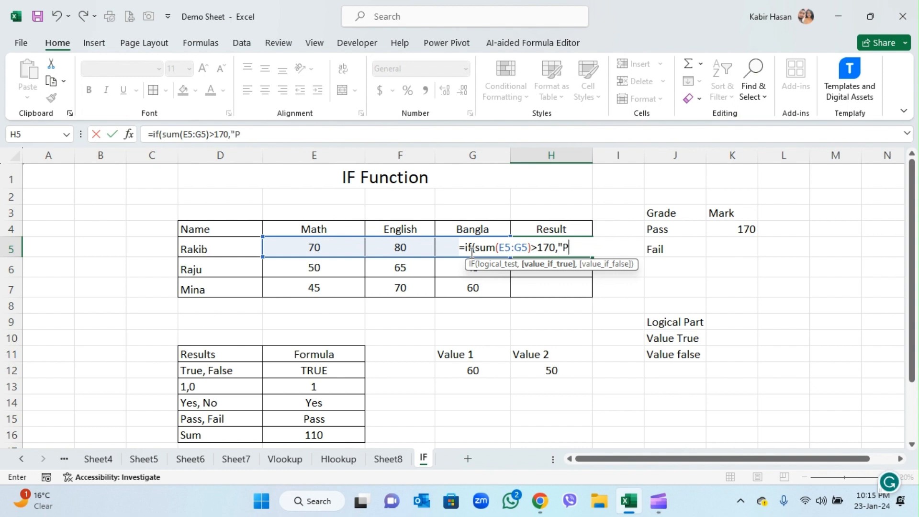
pyautogui.write('ass",')
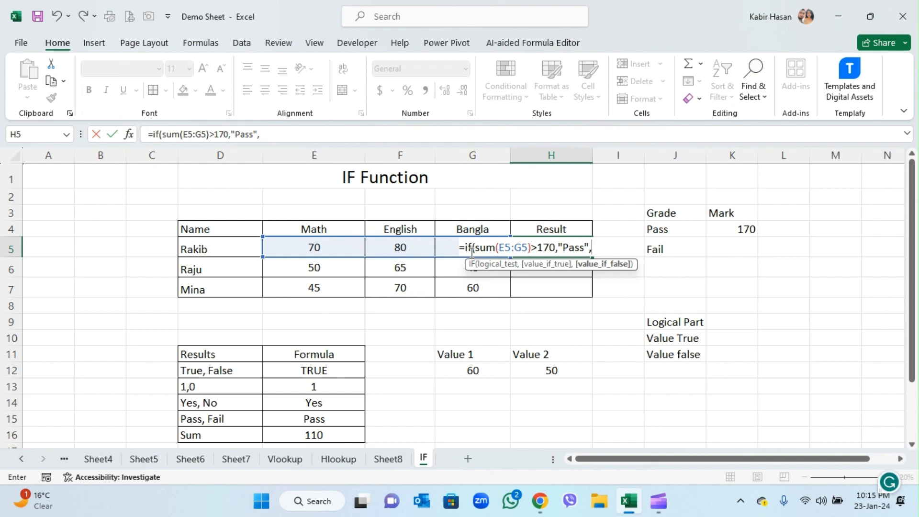
pyautogui.write('"Fail")')
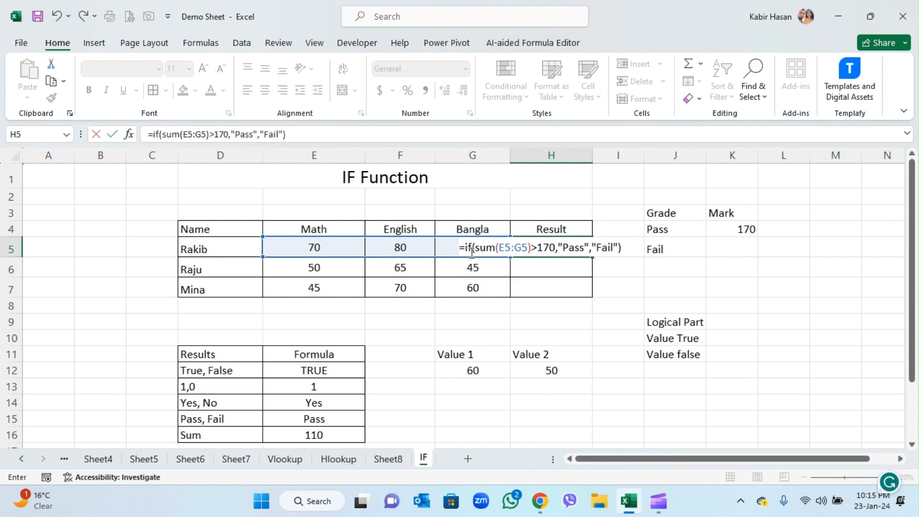
pyautogui.press('Return')
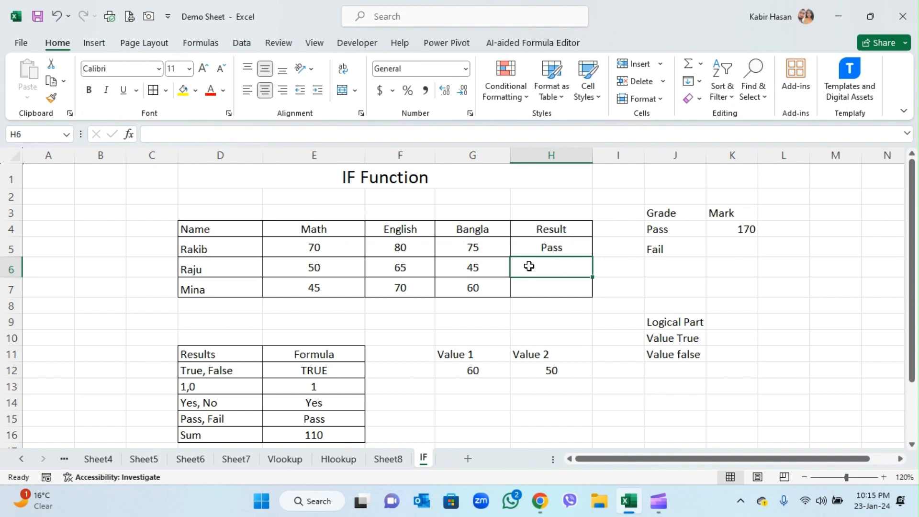
# - Fill the Result formula from H5 down to H7 and check it against the mark sums of rows 6 and 7
pyautogui.moveTo(551, 248); pyautogui.dragTo(547, 287)
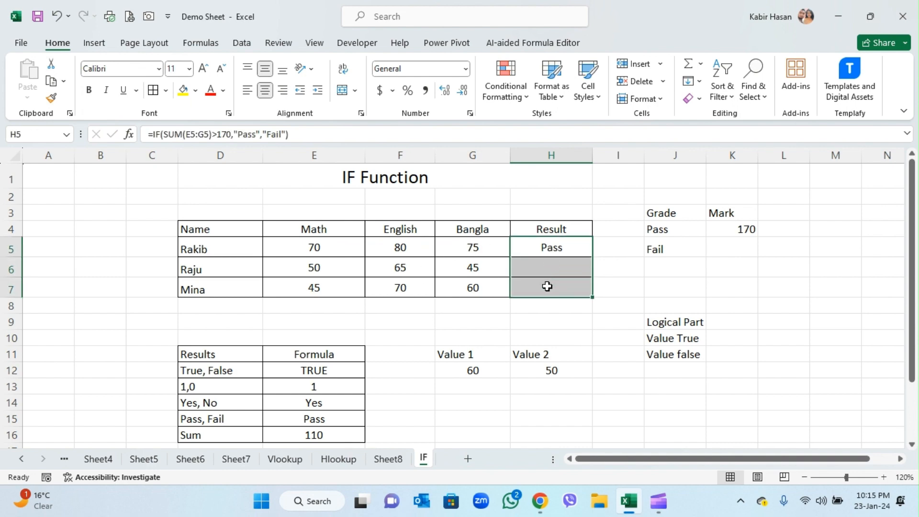
pyautogui.hotkey('ctrl', 'd')
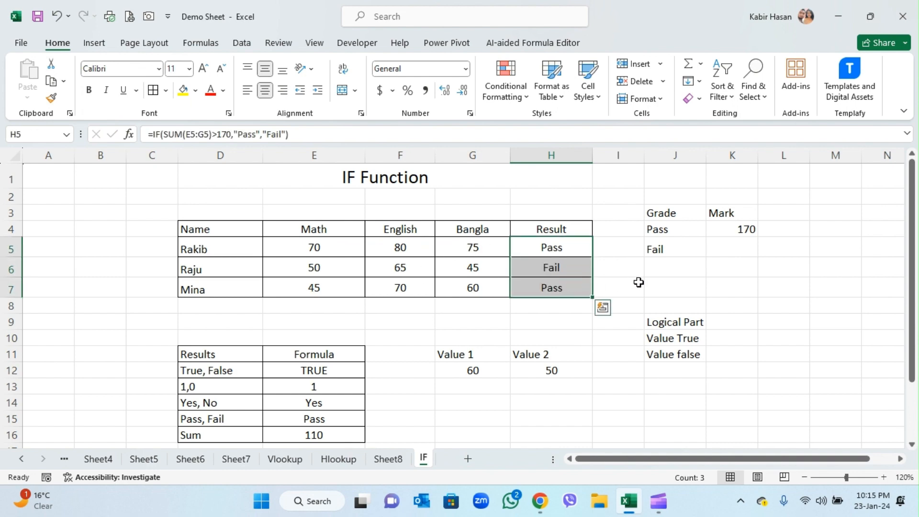
pyautogui.click(638, 282)
pyautogui.click(576, 267)
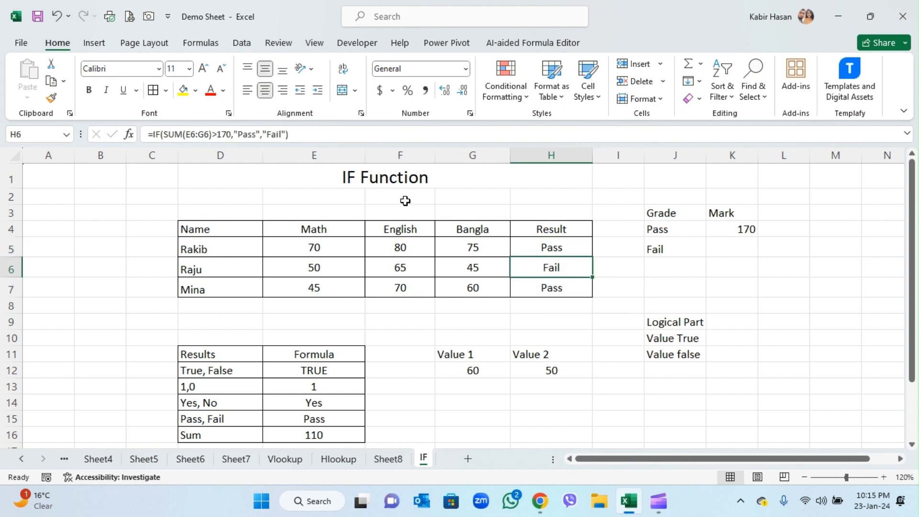
pyautogui.moveTo(304, 262); pyautogui.dragTo(476, 264)
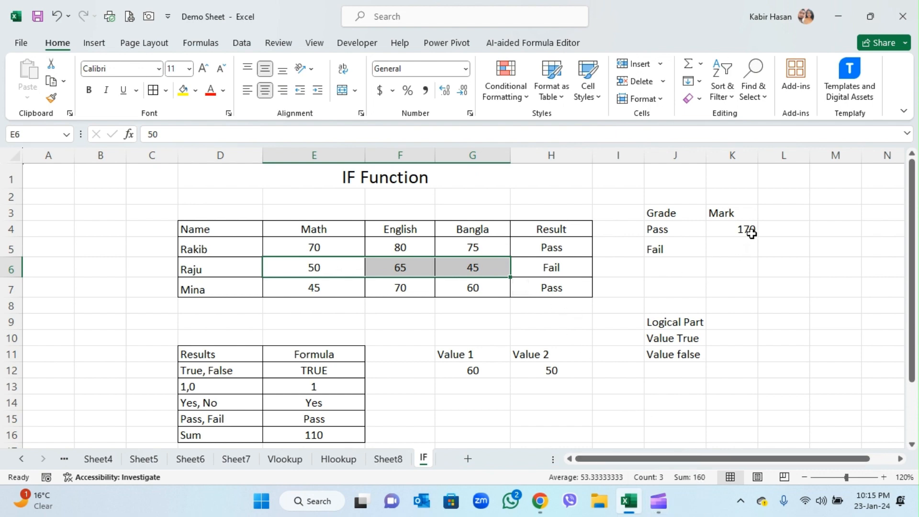
pyautogui.click(570, 289)
pyautogui.moveTo(314, 287); pyautogui.dragTo(493, 288)
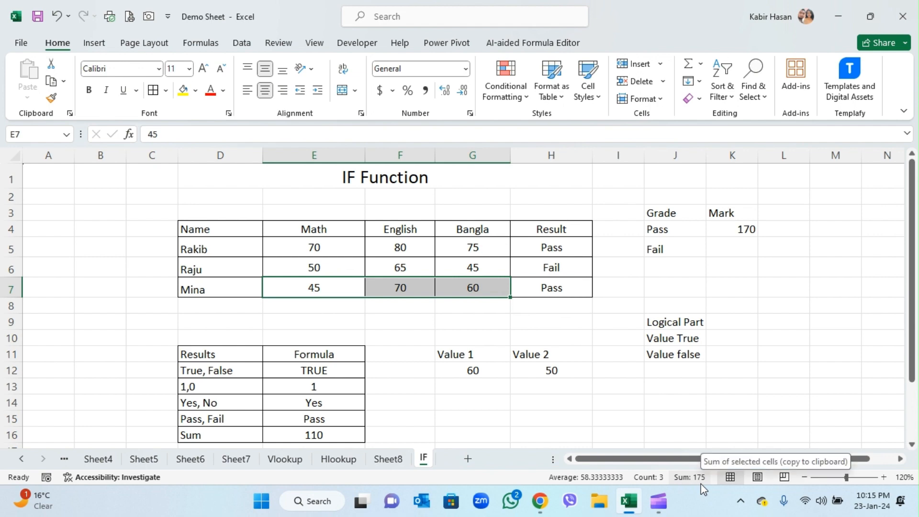
pyautogui.click(546, 293)
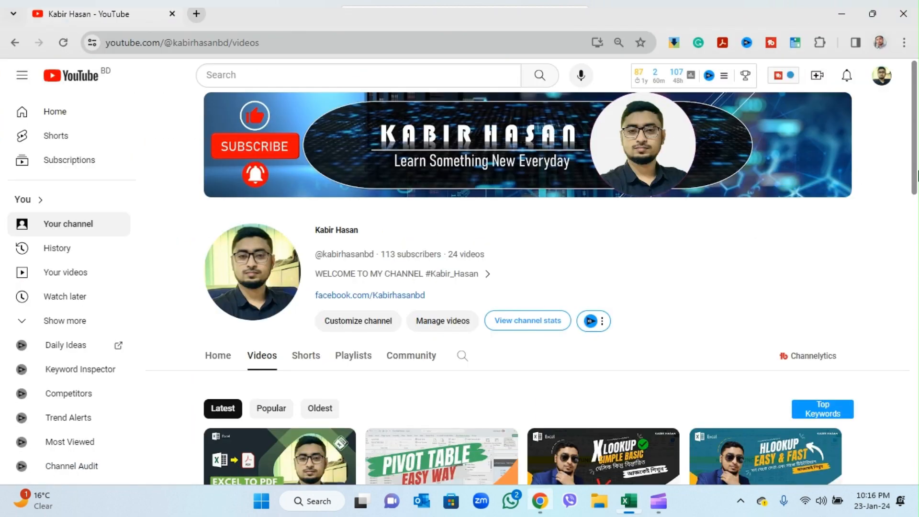
pyautogui.moveTo(914, 164)
pyautogui.mouseDown()
pyautogui.moveTo(918, 392)
pyautogui.moveTo(903, 154)
pyautogui.mouseUp()
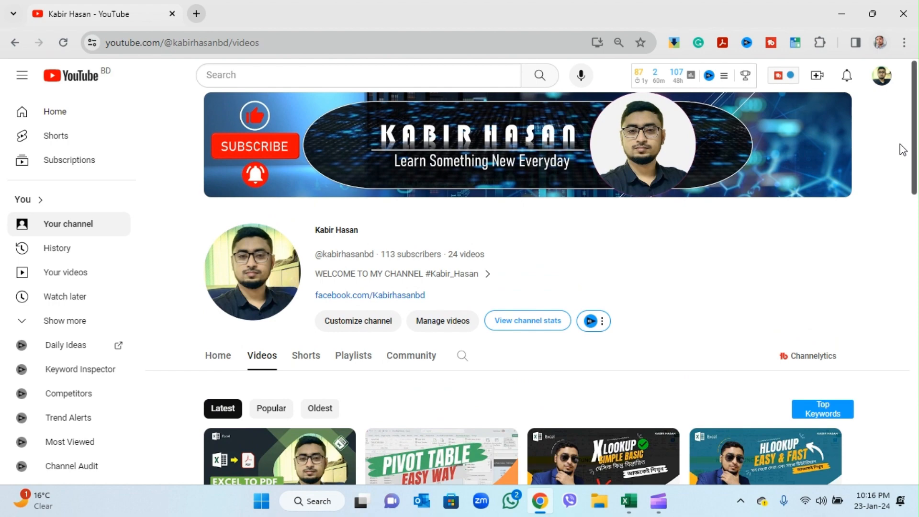